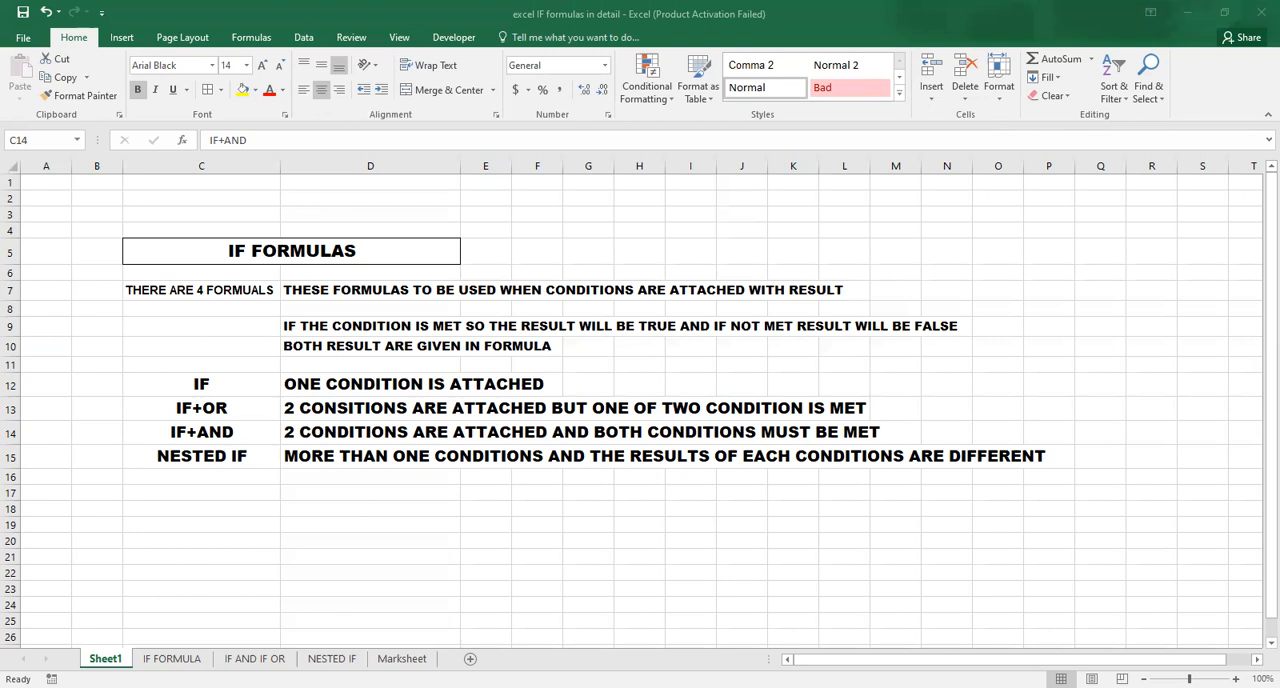
Open the IF FORMULA sheet and examine the salary table, increment column and the >= 20000 criterion cell.
click(172, 659)
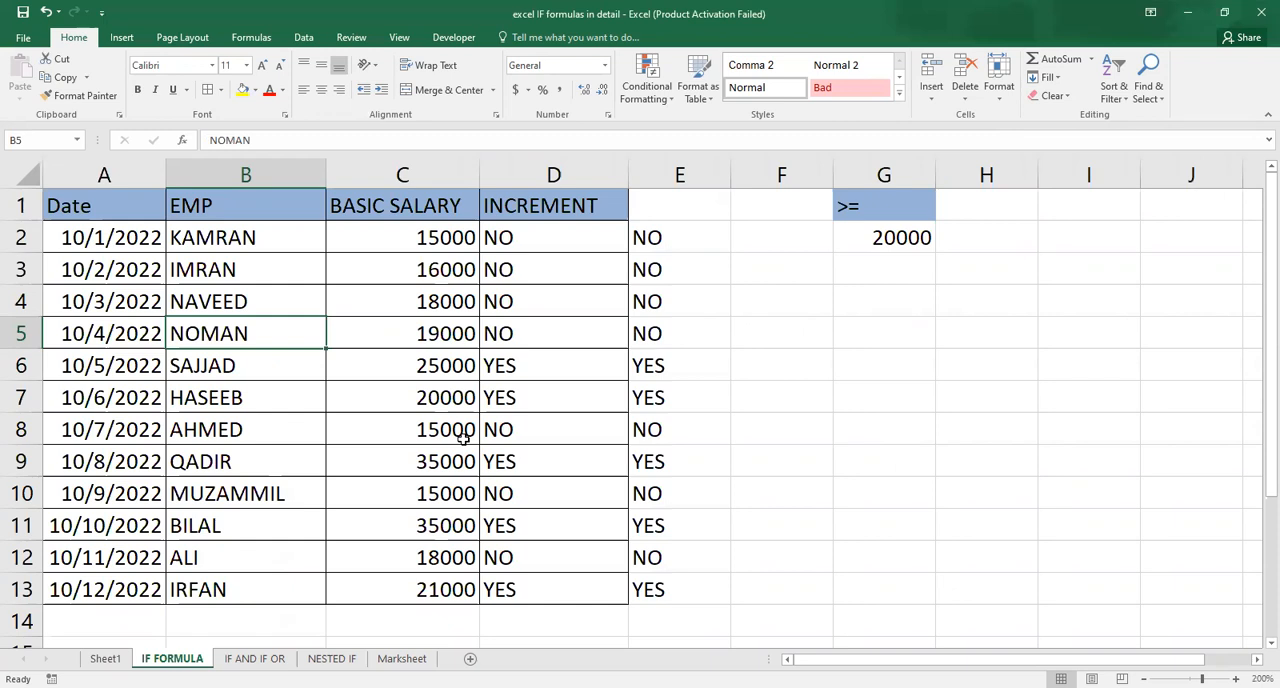
key(Up)
key(Up)
key(Up)
key(Up)
key(Left)
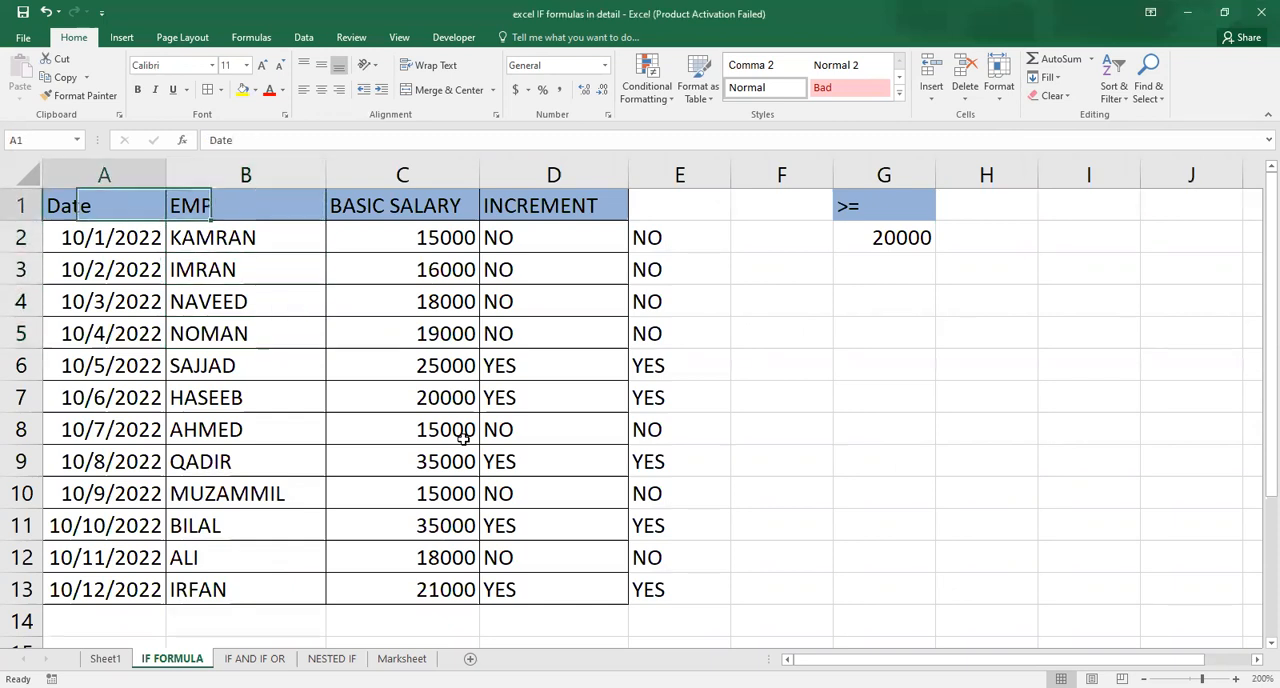
key(Right)
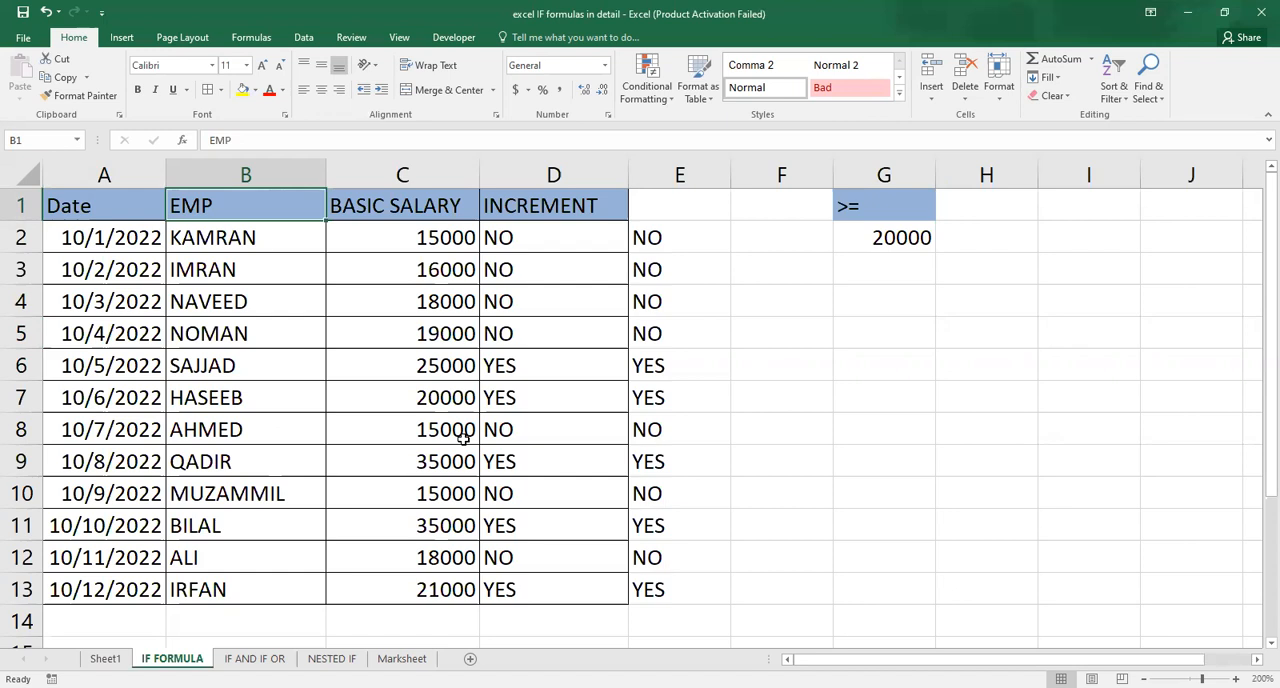
key(Right)
key(Right)
key(Right)
key(Right)
key(Right)
key(Down)
key(Up)
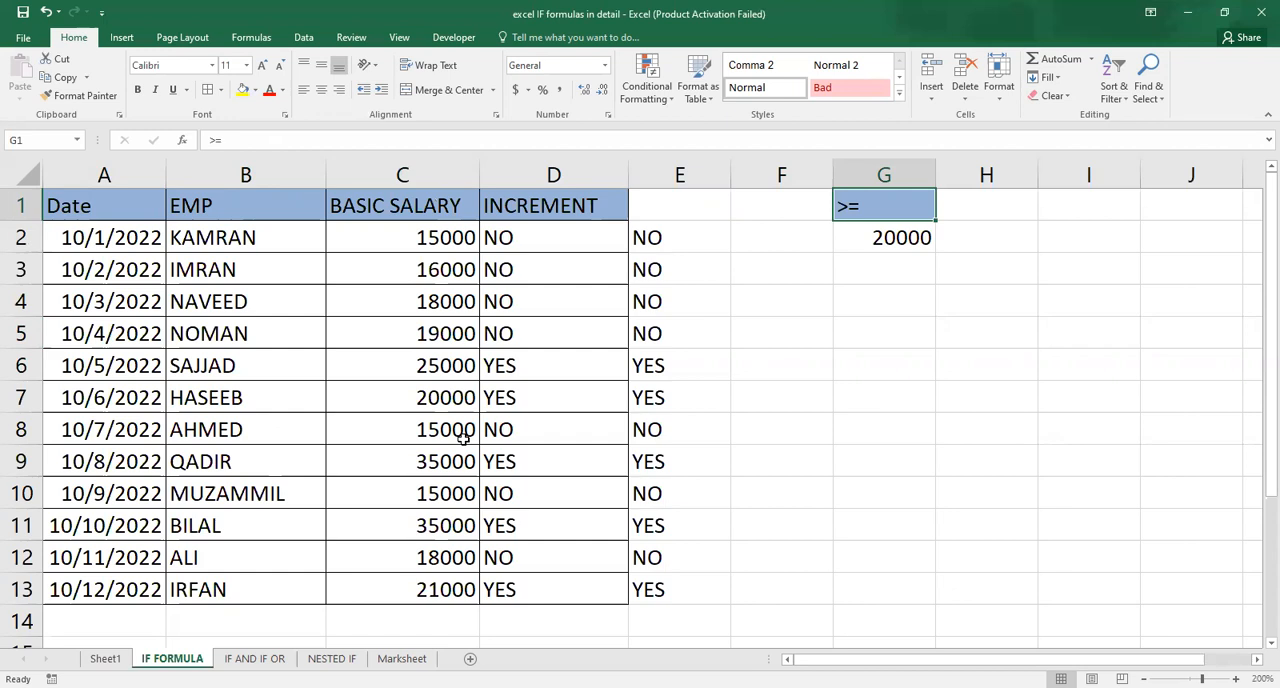
key(Down)
key(Down)
key(Left)
key(Left)
key(Left)
key(Up)
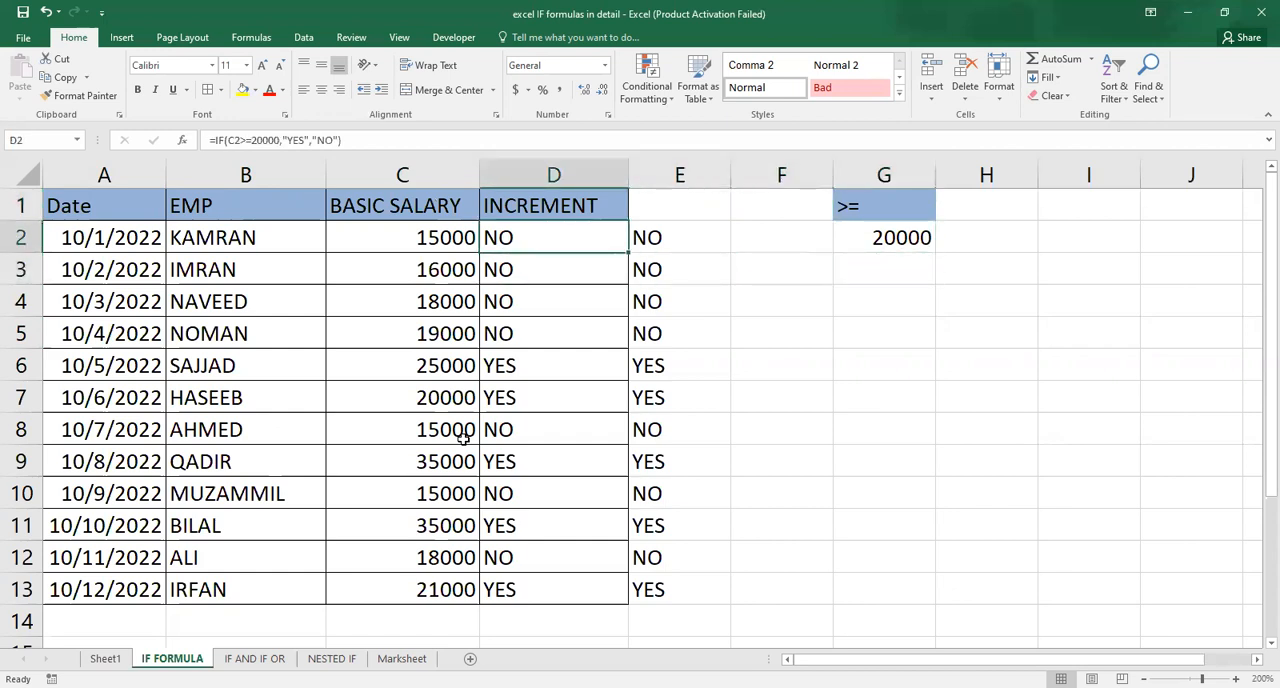
Enter =IF(C2>=G2,"YES","NO") in D2 to flag increments for salaries at or above the G2 threshold.
text(=I)
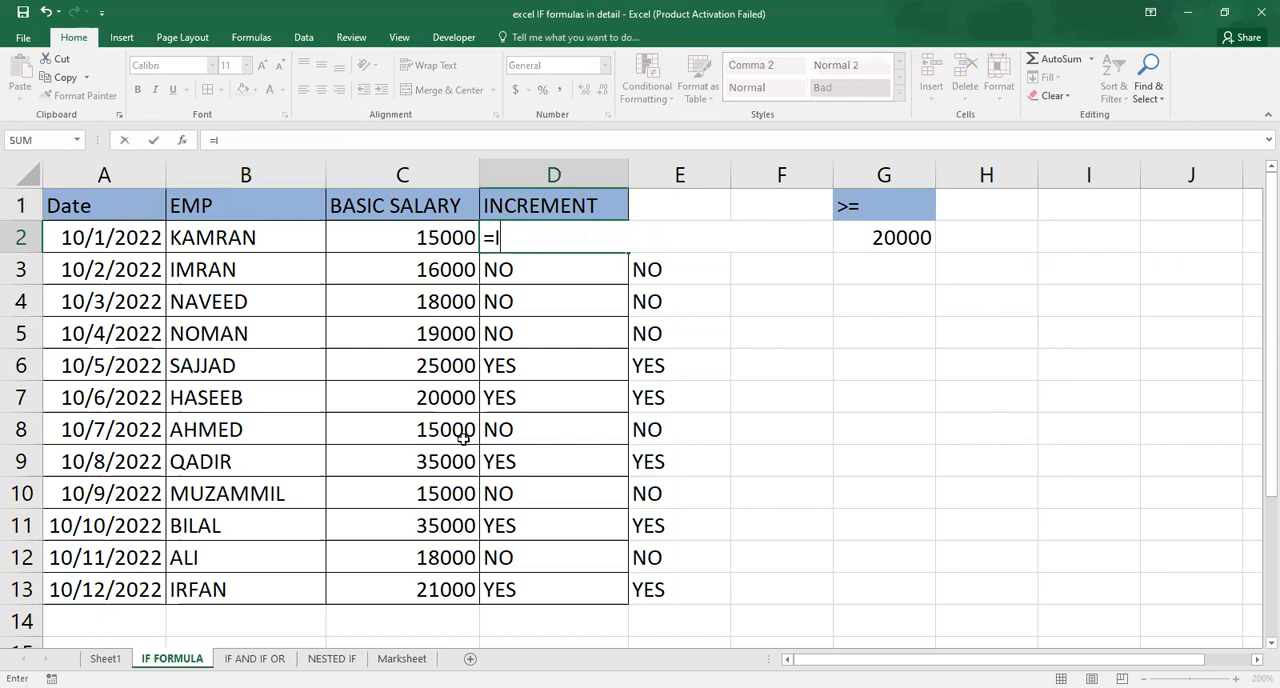
text(F()
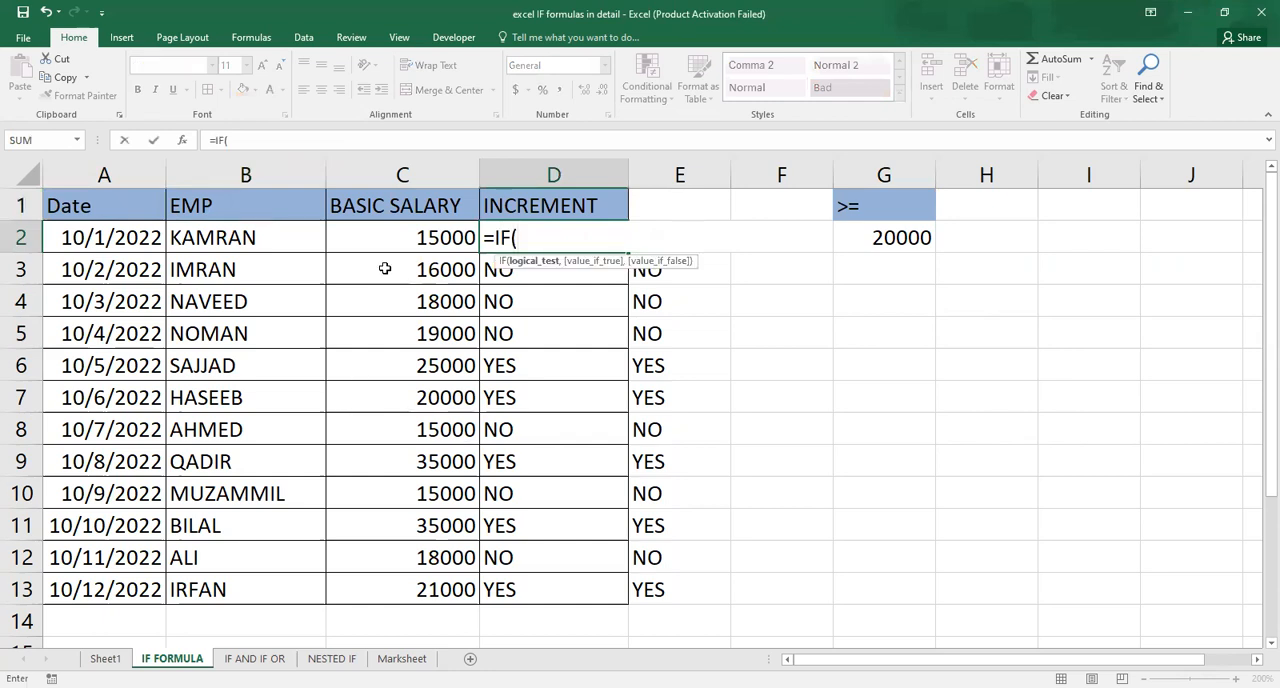
click(408, 240)
text(>=)
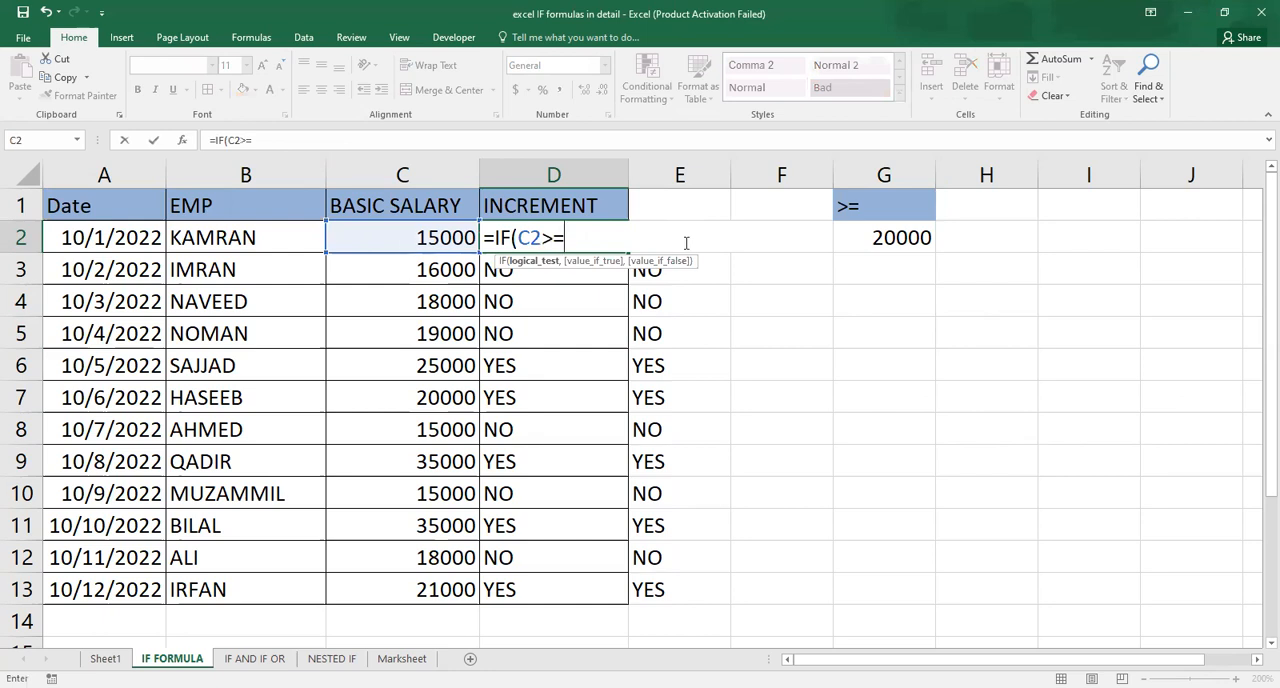
click(920, 234)
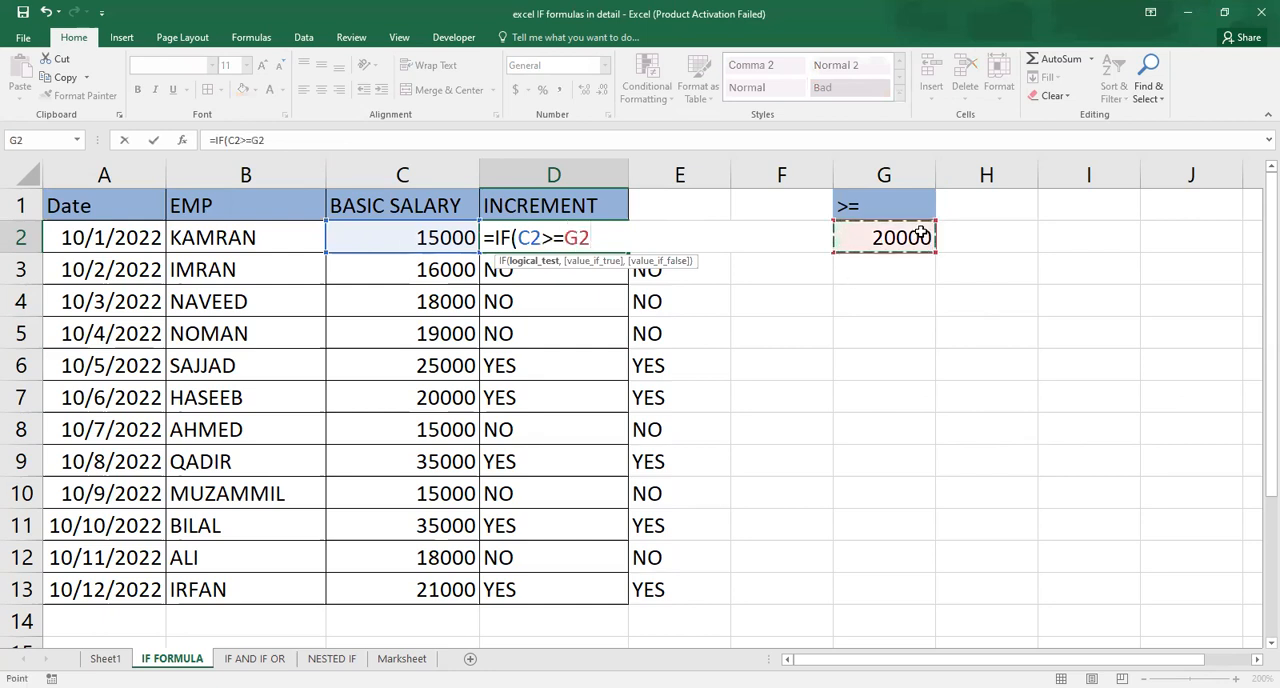
text(,)
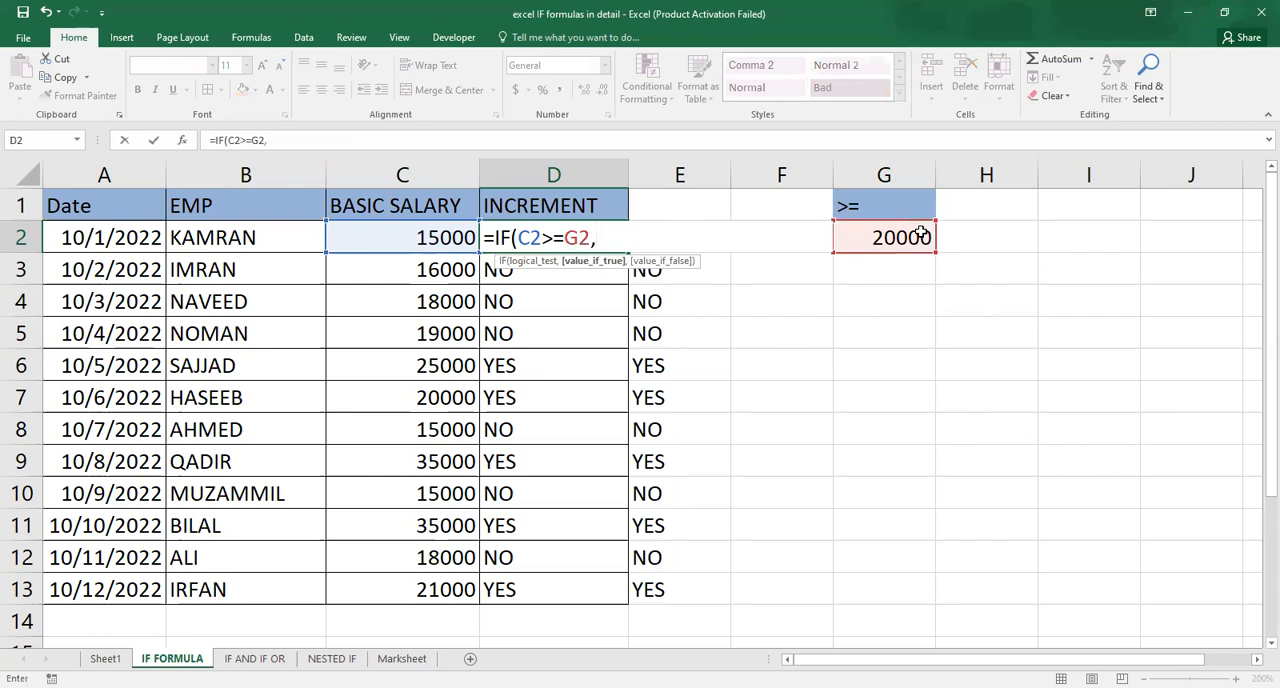
text("YES",)
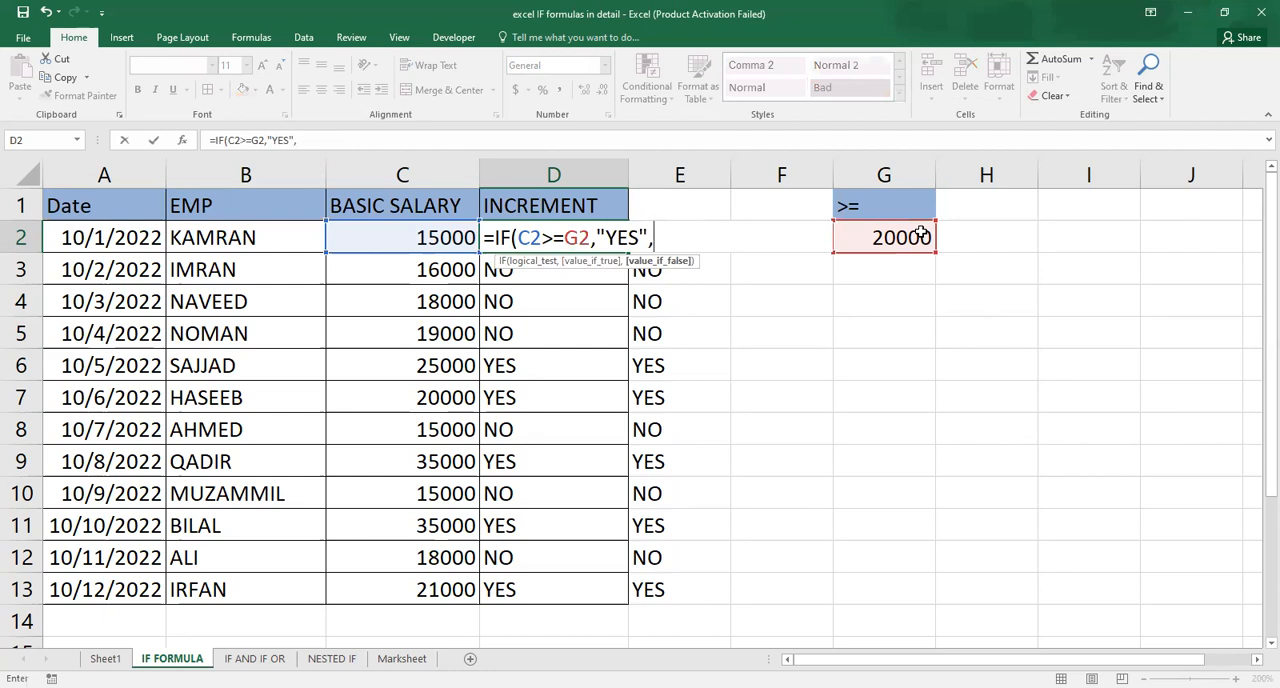
text("NO")
text())
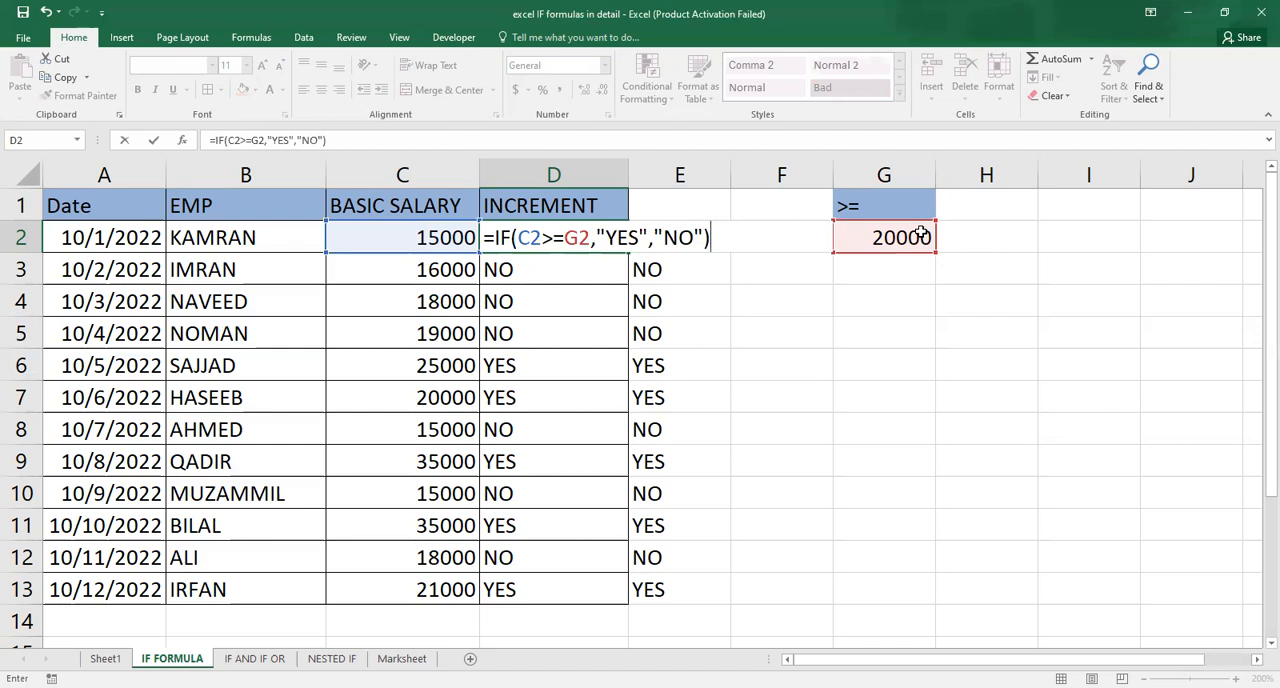
key(Return)
Set the first employee's basic salary in C2 to 25000.
key(Up)
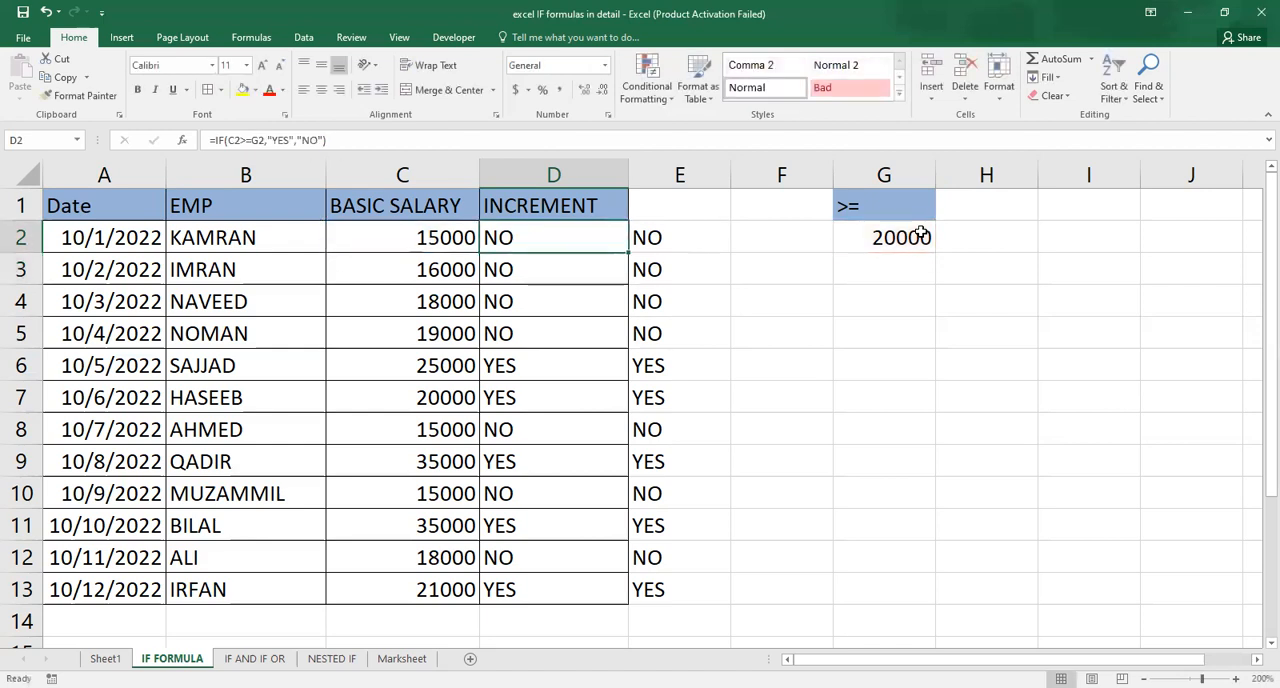
key(Left)
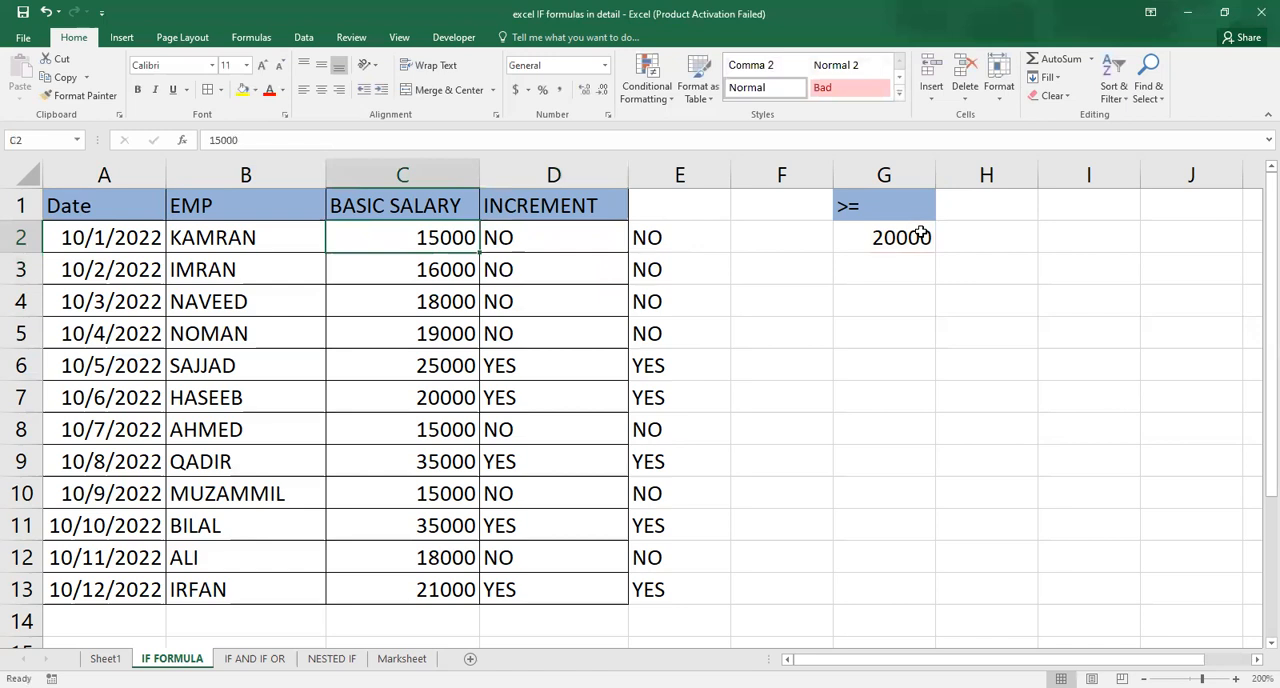
text(25000)
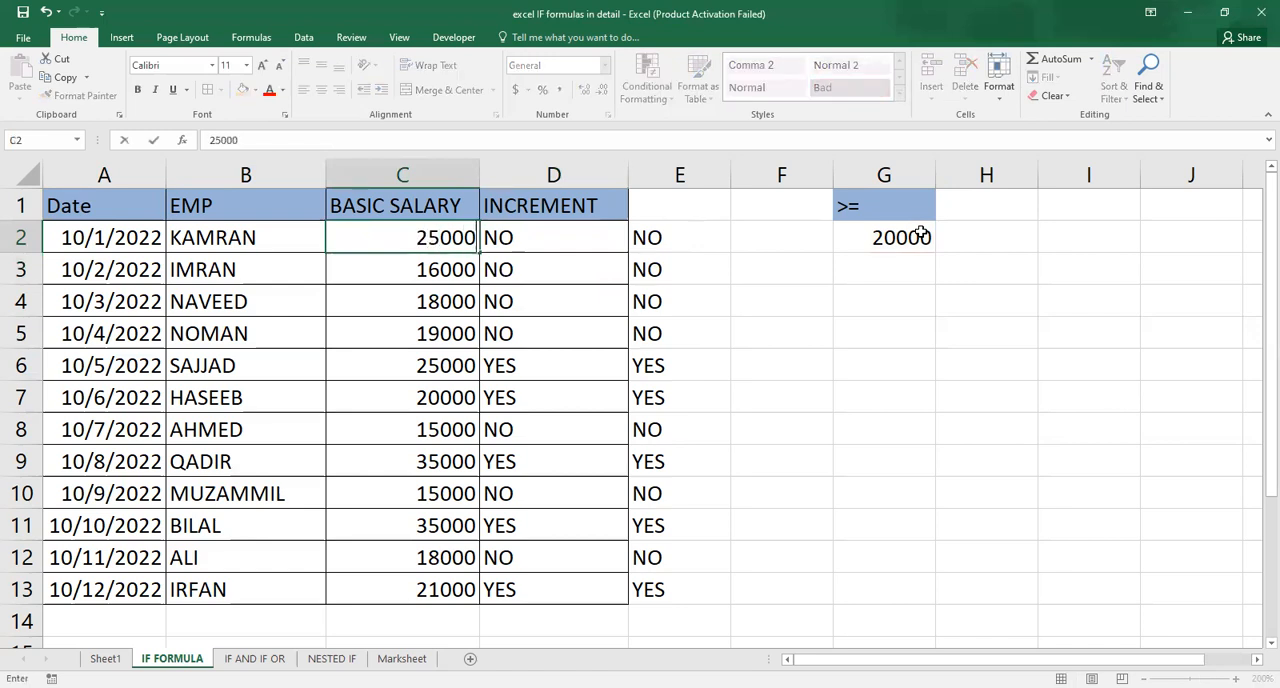
key(Return)
Copy the D2 increment formula down the column through D13.
key(Up)
key(Right)
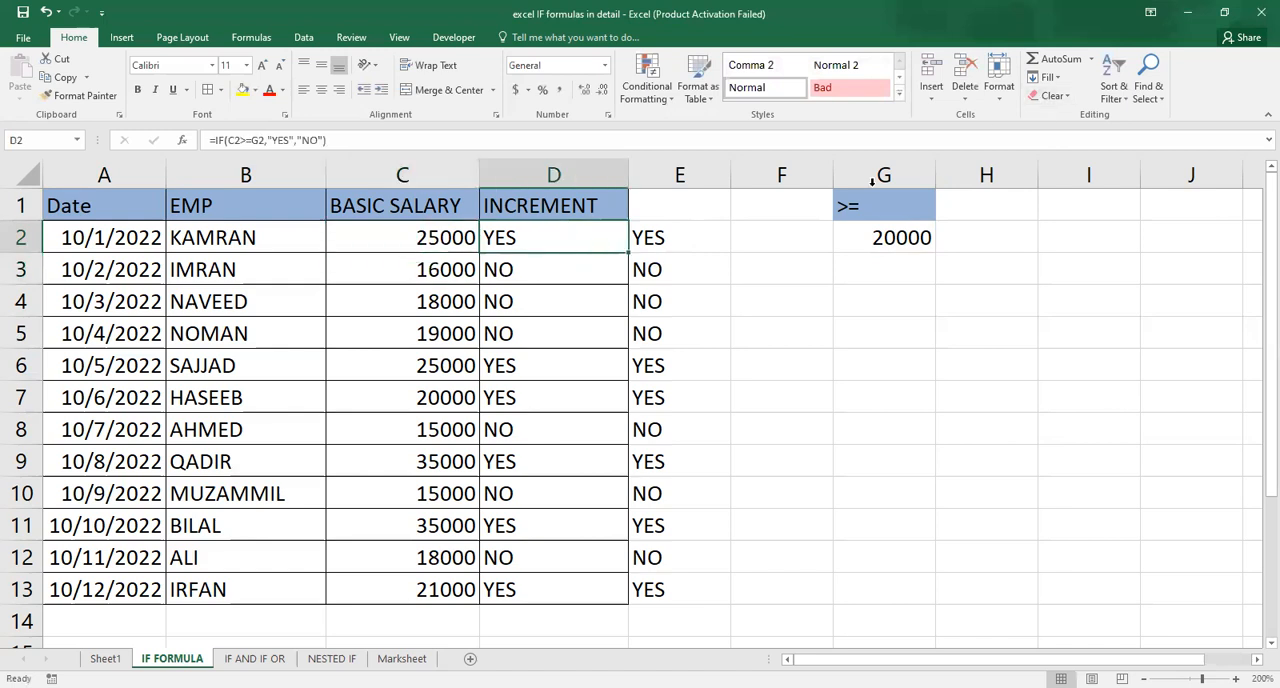
click(608, 277)
click(607, 244)
key(ctrl+c)
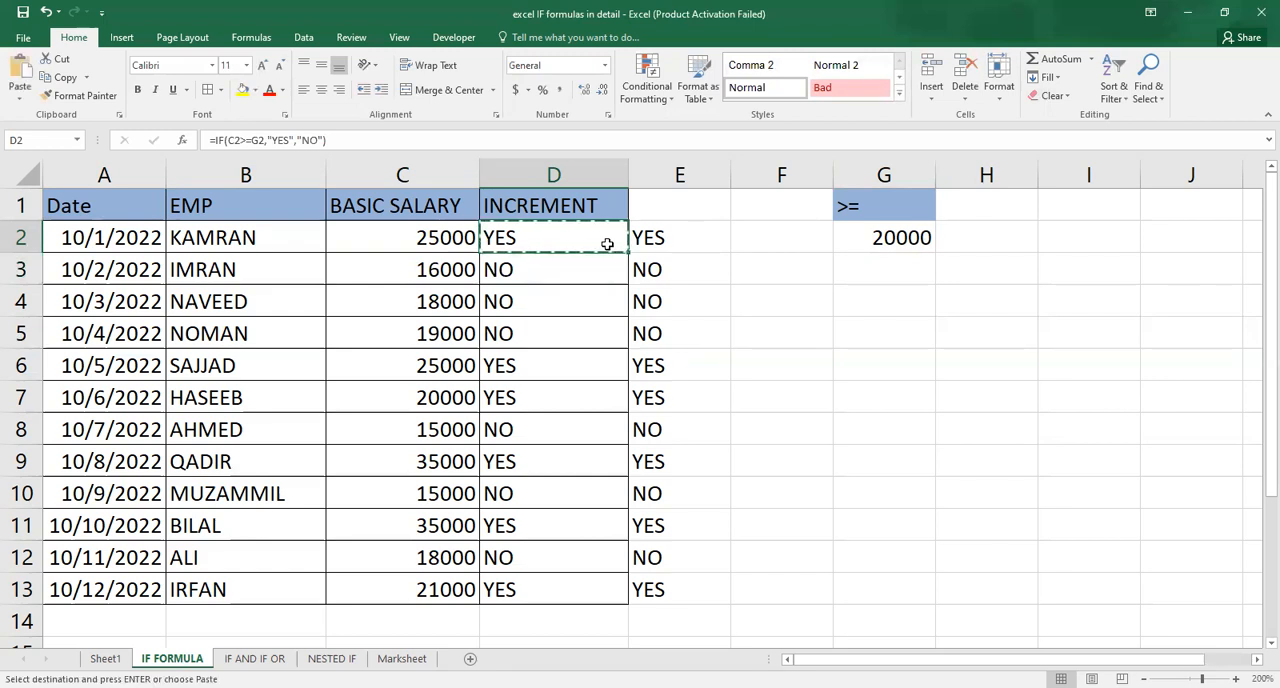
key(shift+Down)
key(shift+Down)
key(shift+Down)
key(shift+Down)
key(shift+Down)
key(shift+Down)
key(shift+Down)
key(shift+Down)
key(shift+Down)
key(shift+Down)
key(shift+Down)
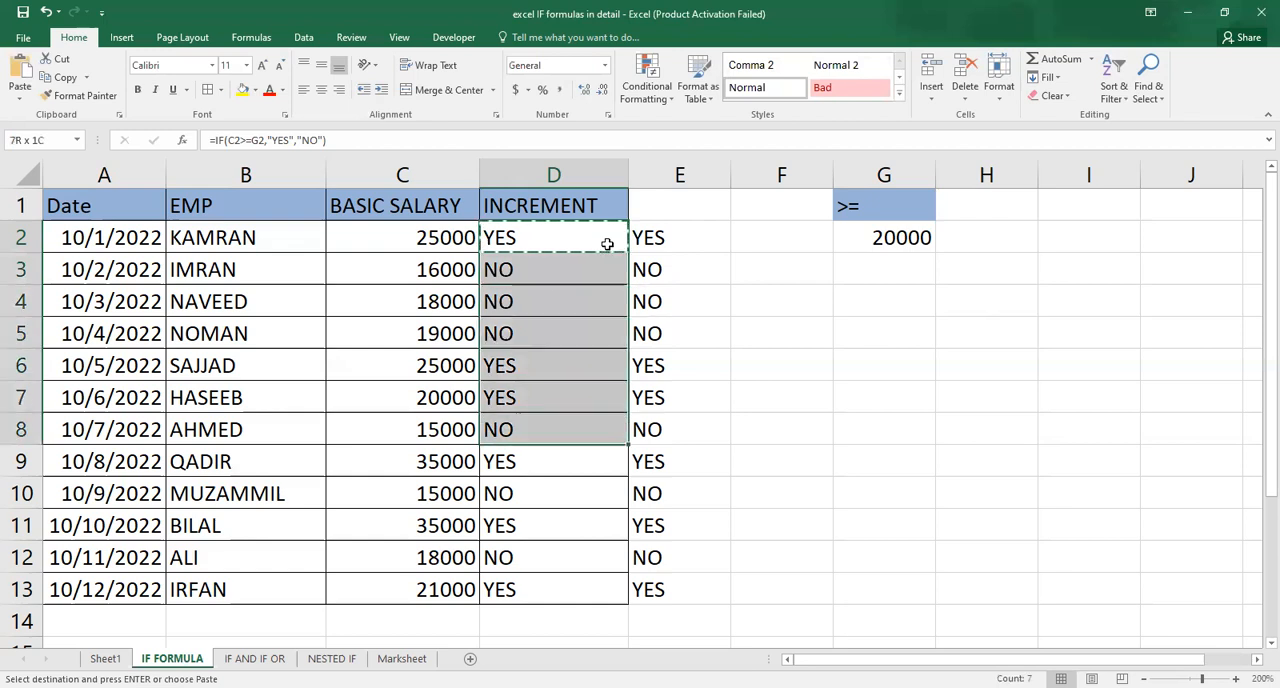
key(ctrl+v)
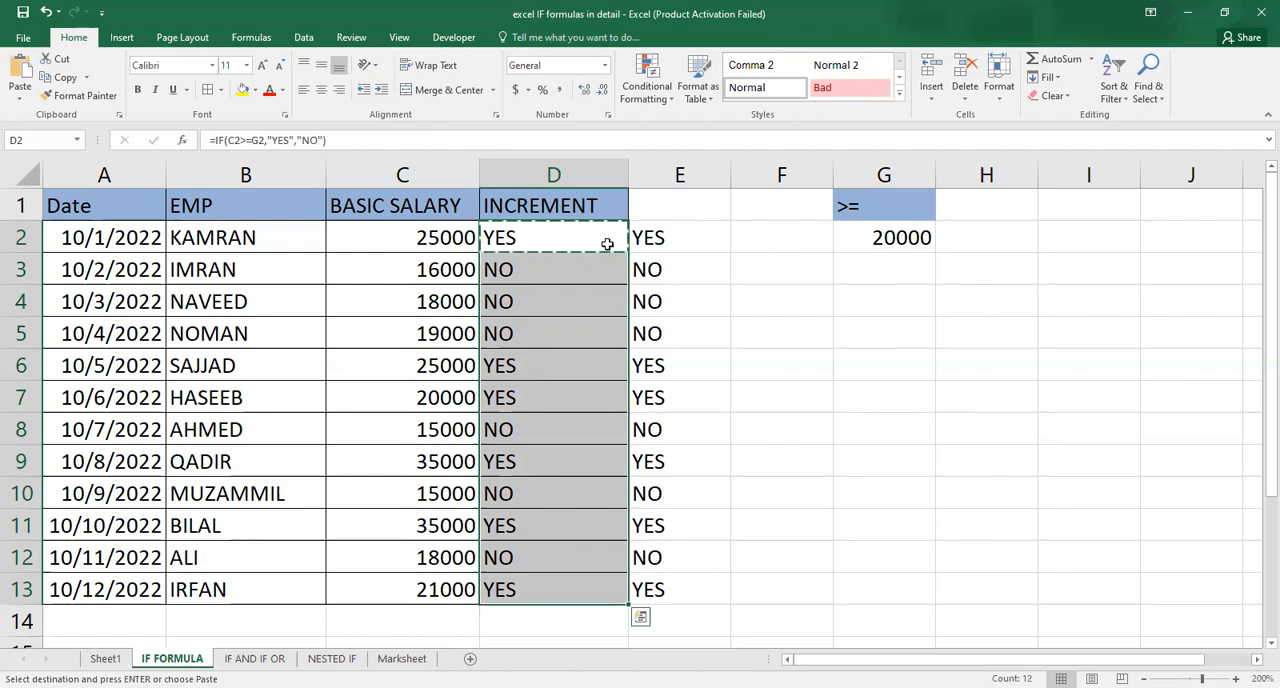
key(ctrl+v)
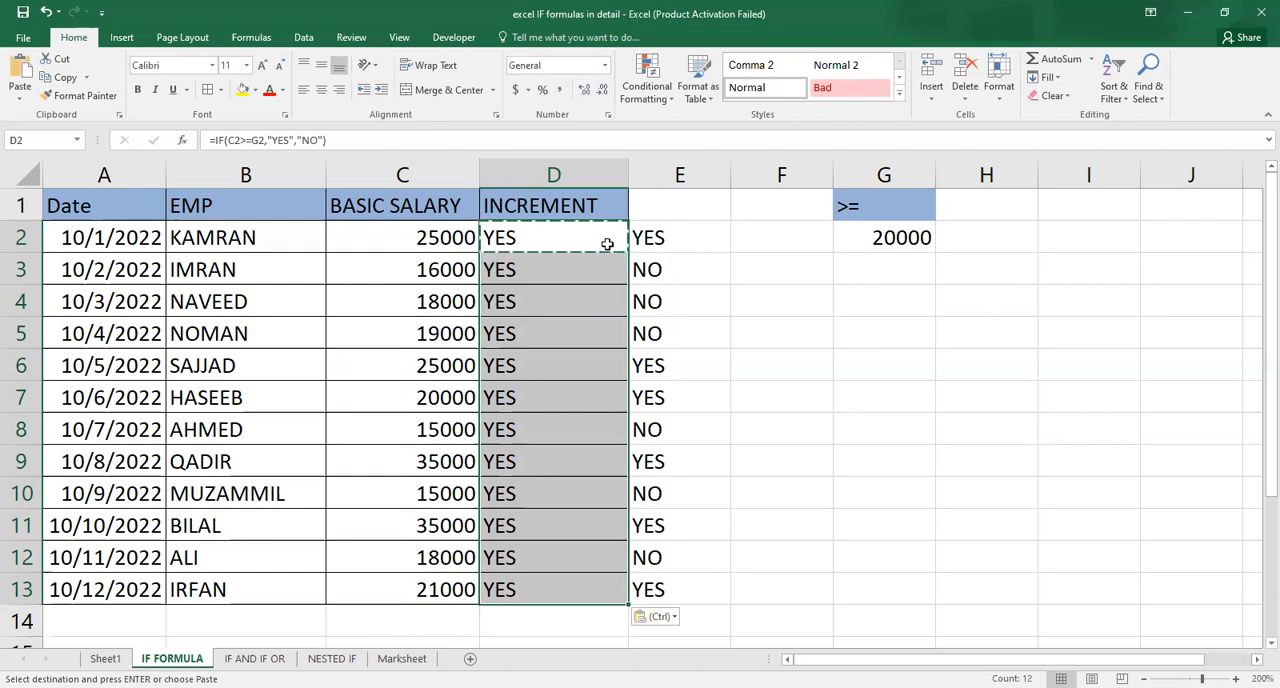
Review the pasted increment results down column D.
click(607, 244)
key(Down)
key(Down)
key(Down)
key(Left)
key(Up)
key(Up)
key(Right)
key(Right)
key(Up)
key(Left)
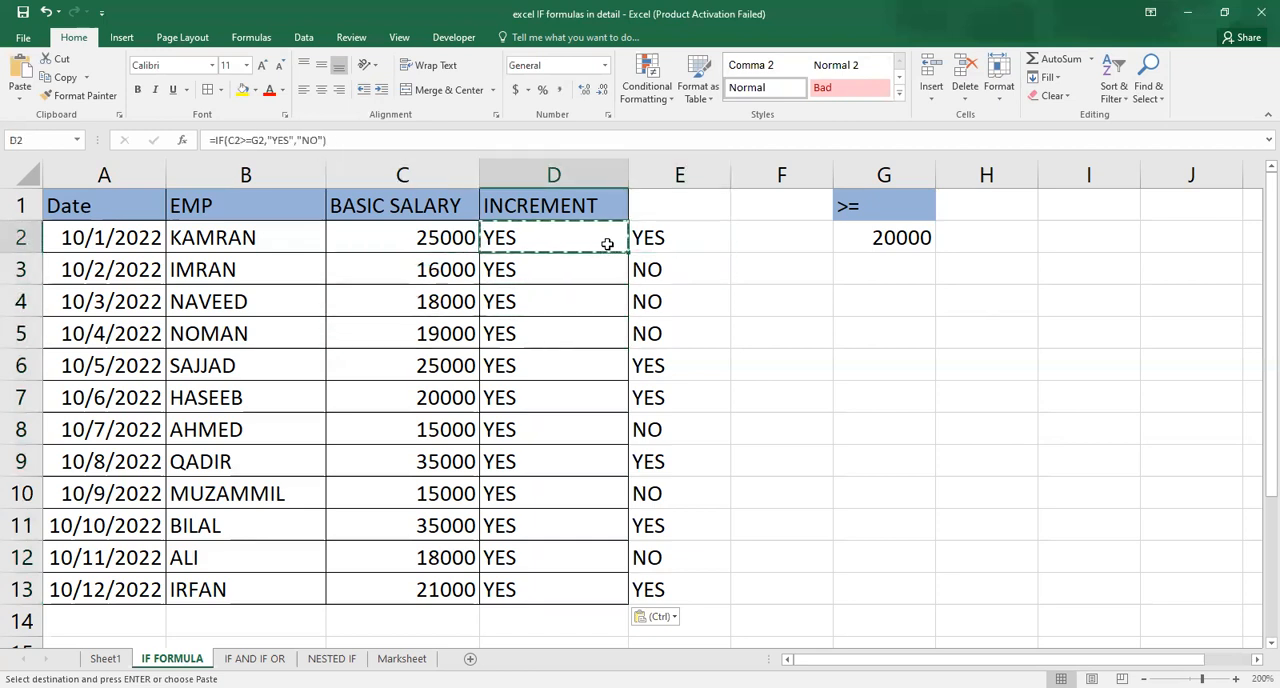
Edit the D2 formula to replace the G2 reference with the fixed value 20000.
key(F2)
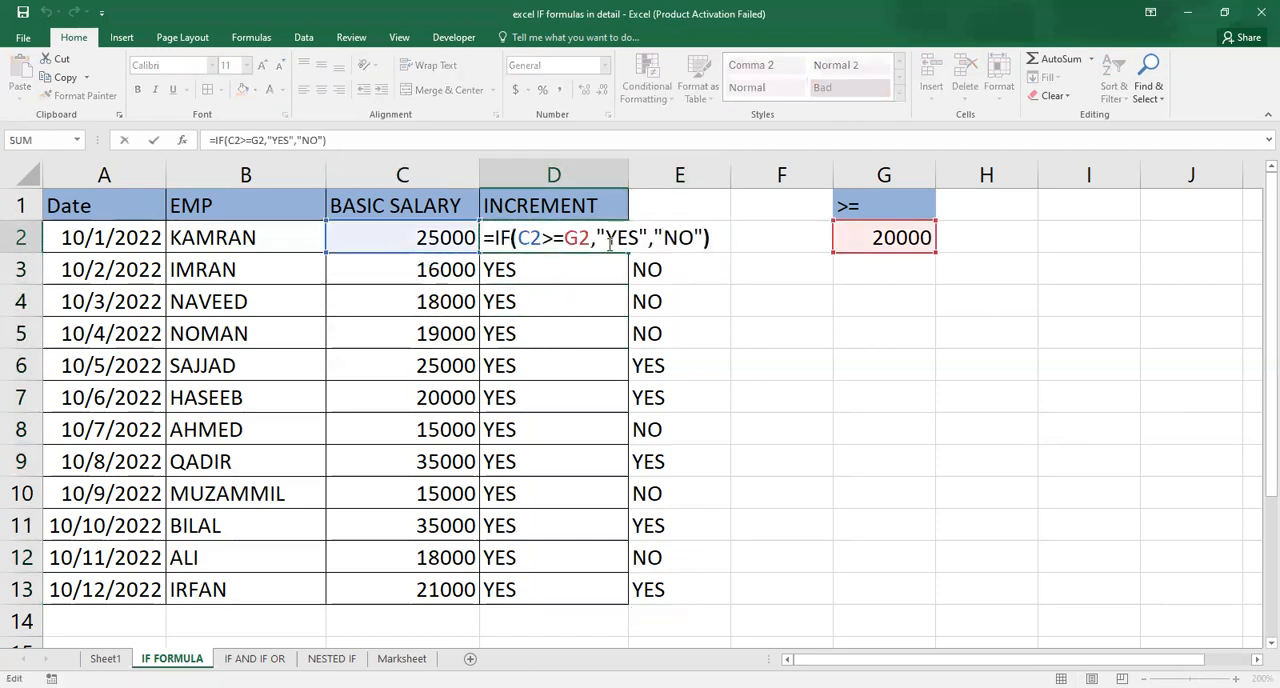
click(610, 241)
key(Left)
key(BackSpace)
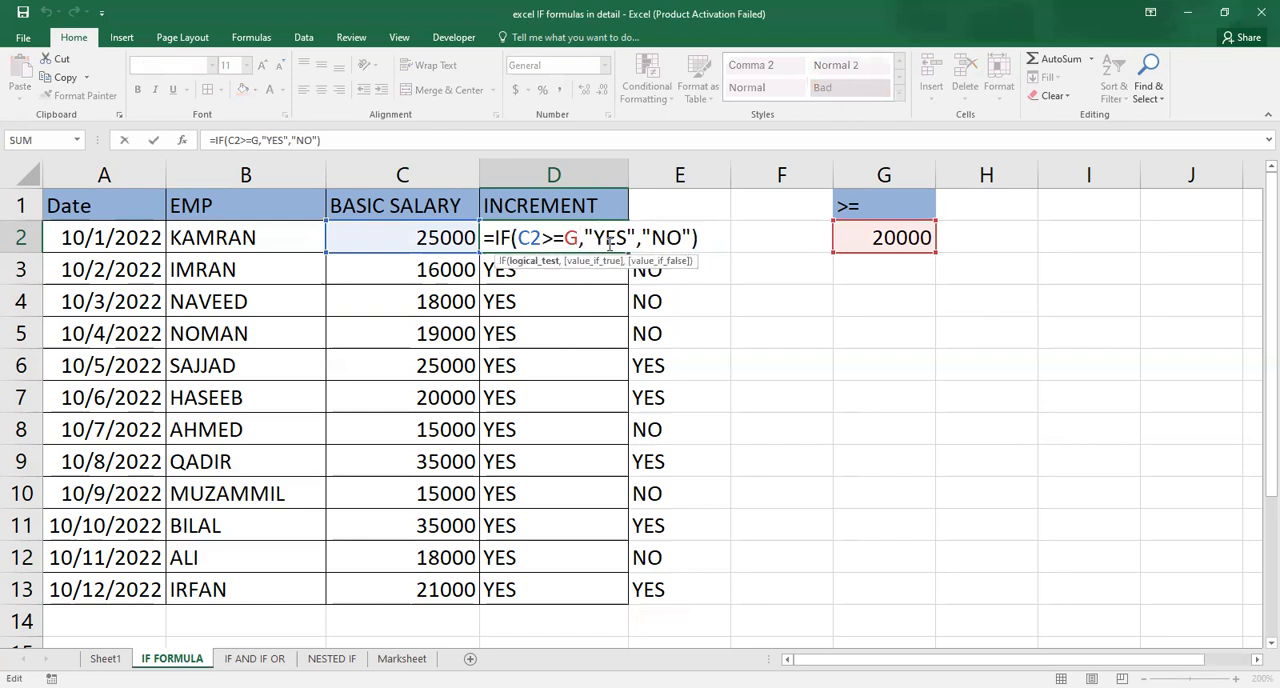
key(BackSpace)
text(20000)
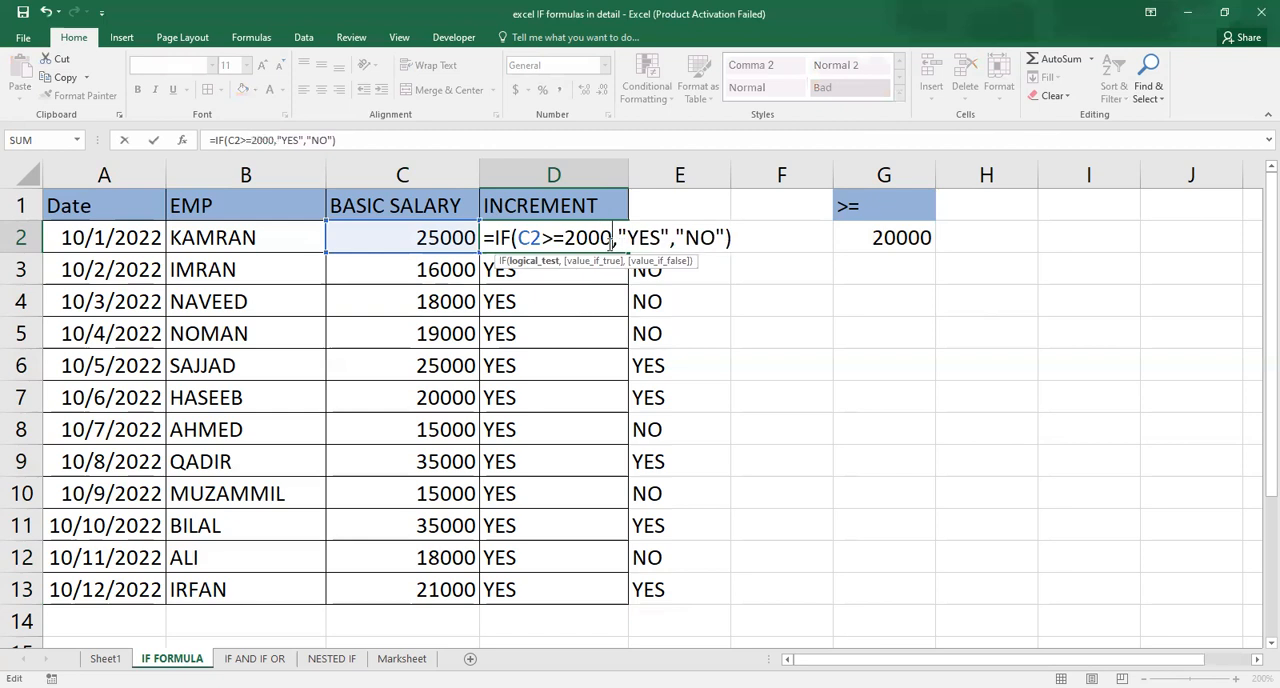
key(ctrl+Return)
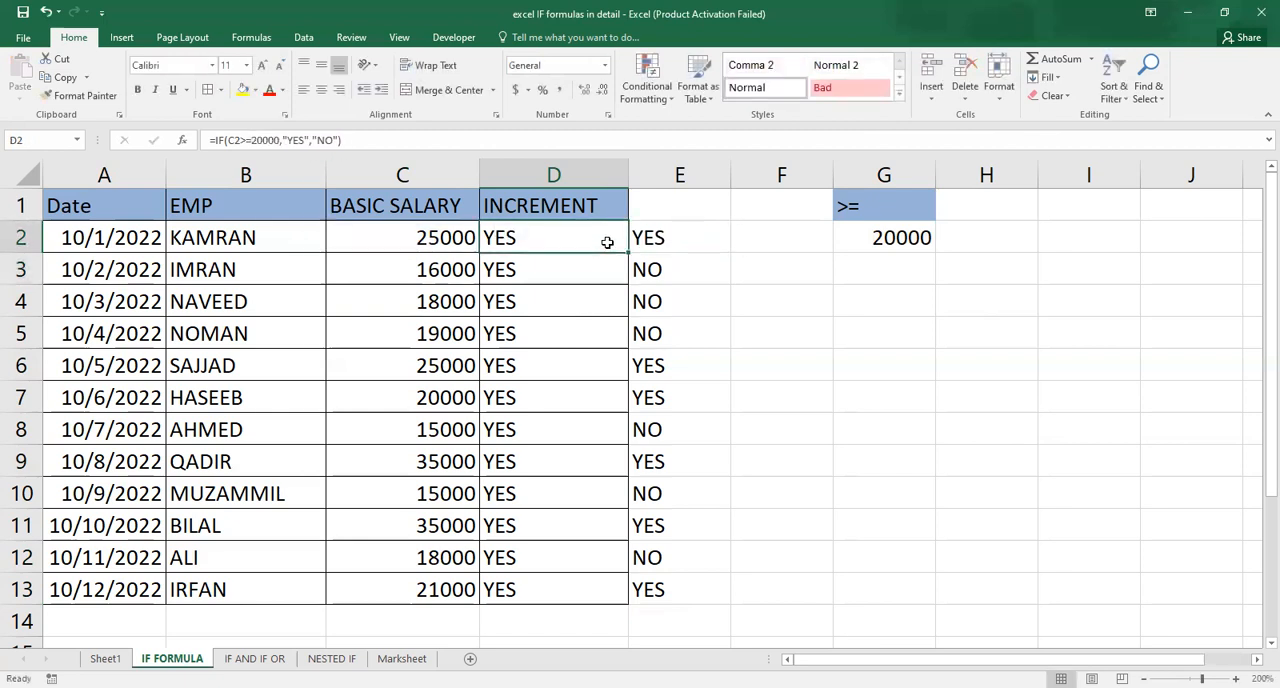
Copy the revised D2 formula into D3:D13.
key(ctrl+c)
key(shift+Down)
key(ctrl+shift+Down)
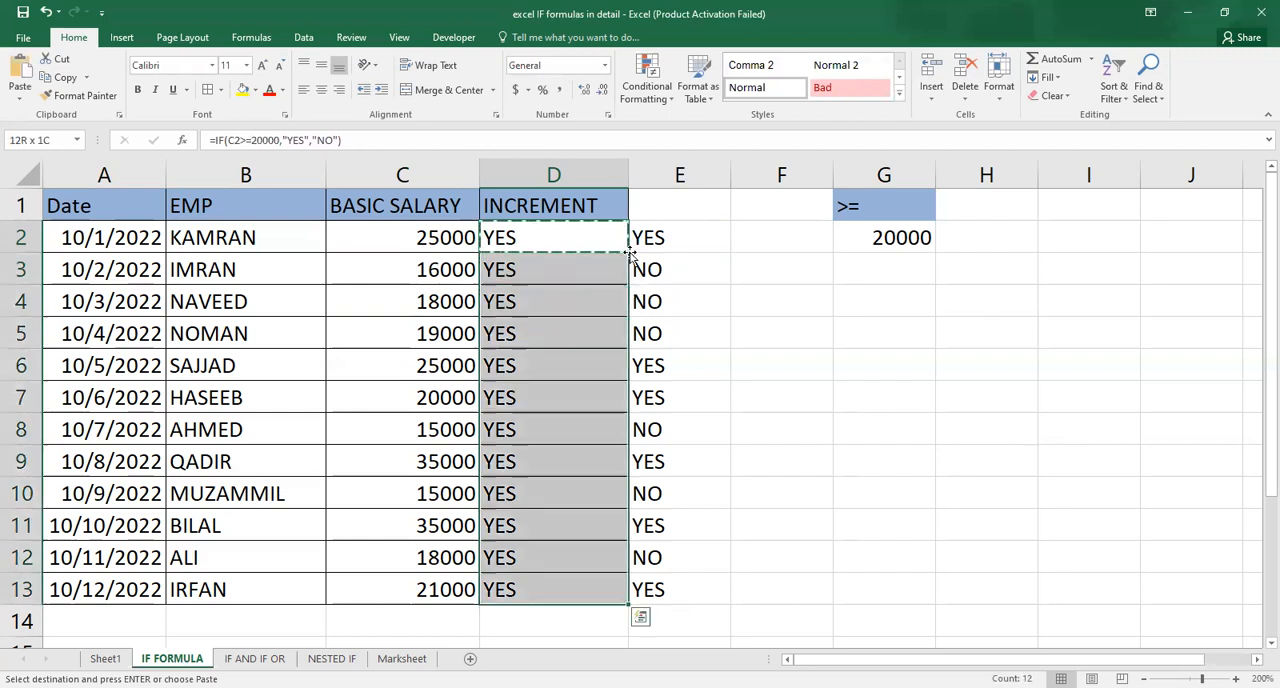
key(ctrl+v)
key(Up)
key(Down)
key(Escape)
Compare the basic salary values in column C with the increment results.
key(Left)
key(Left)
key(Right)
key(Right)
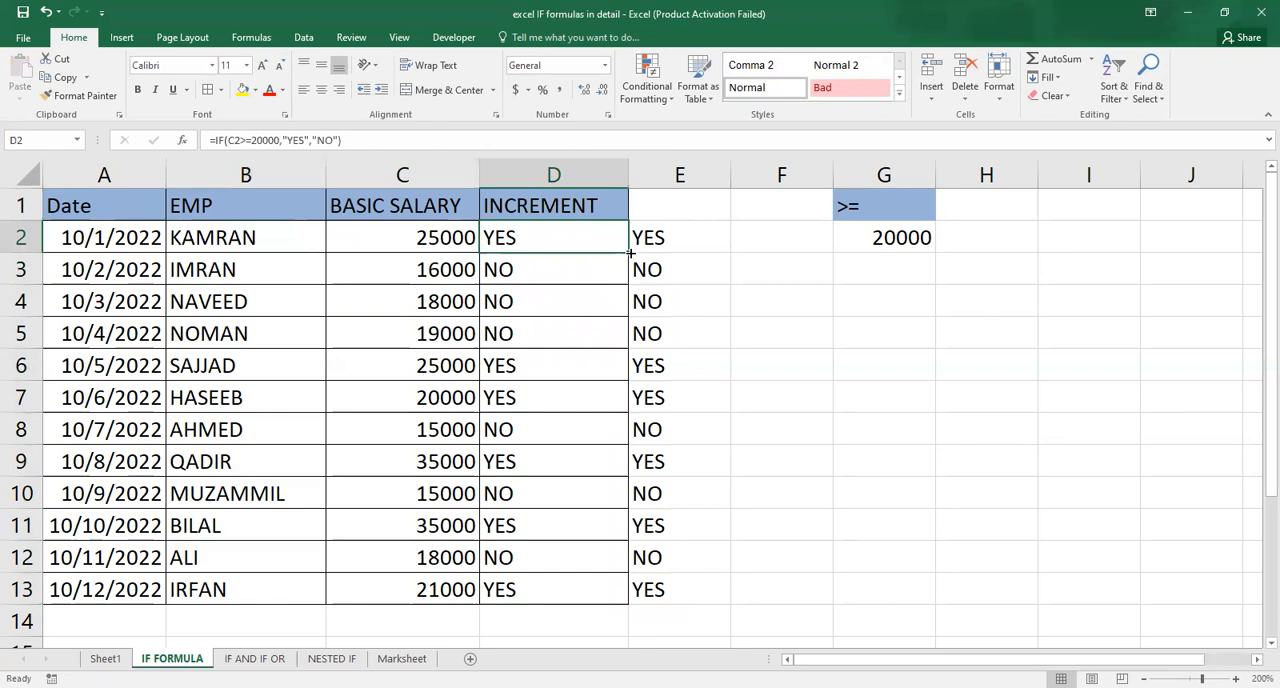
key(Up)
key(Left)
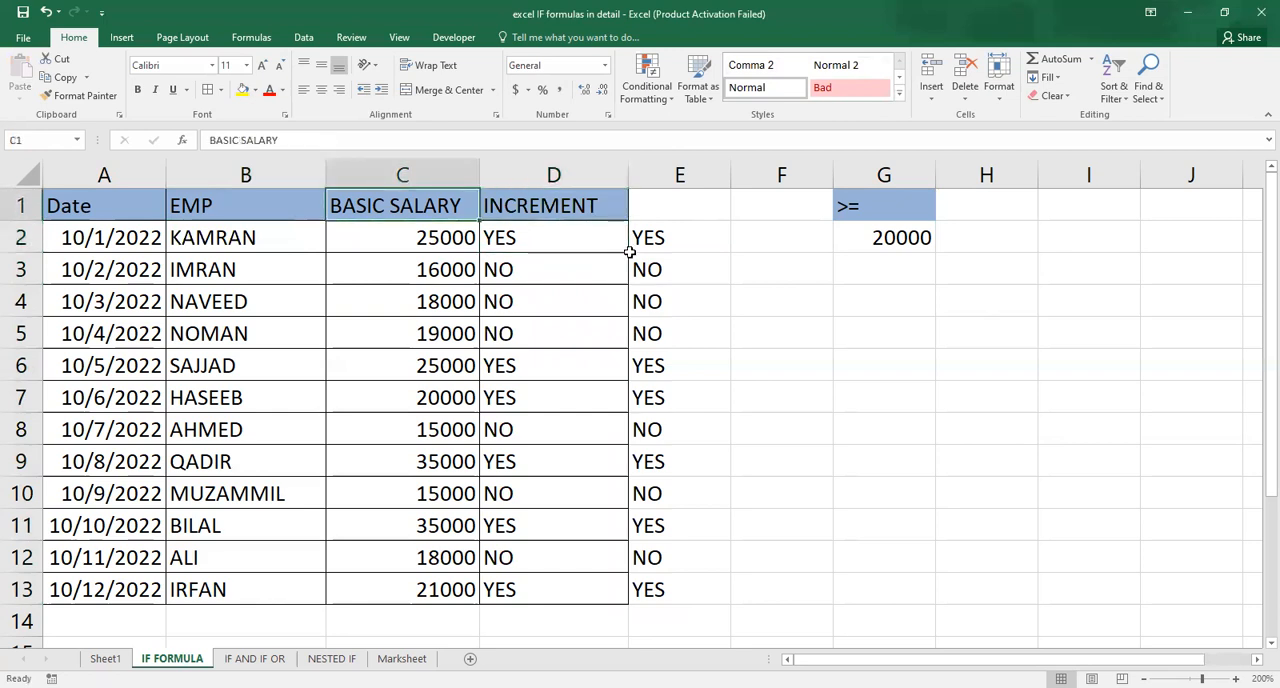
key(Down)
key(Down)
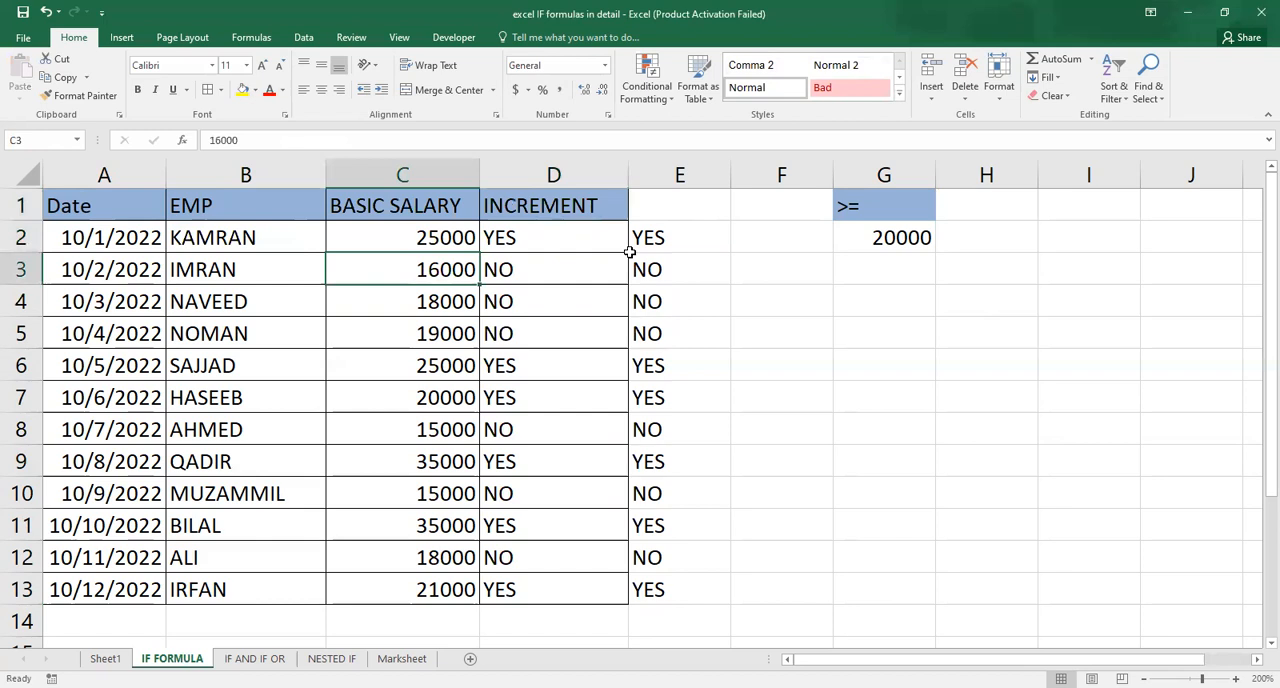
key(Down)
key(Down)
key(Down)
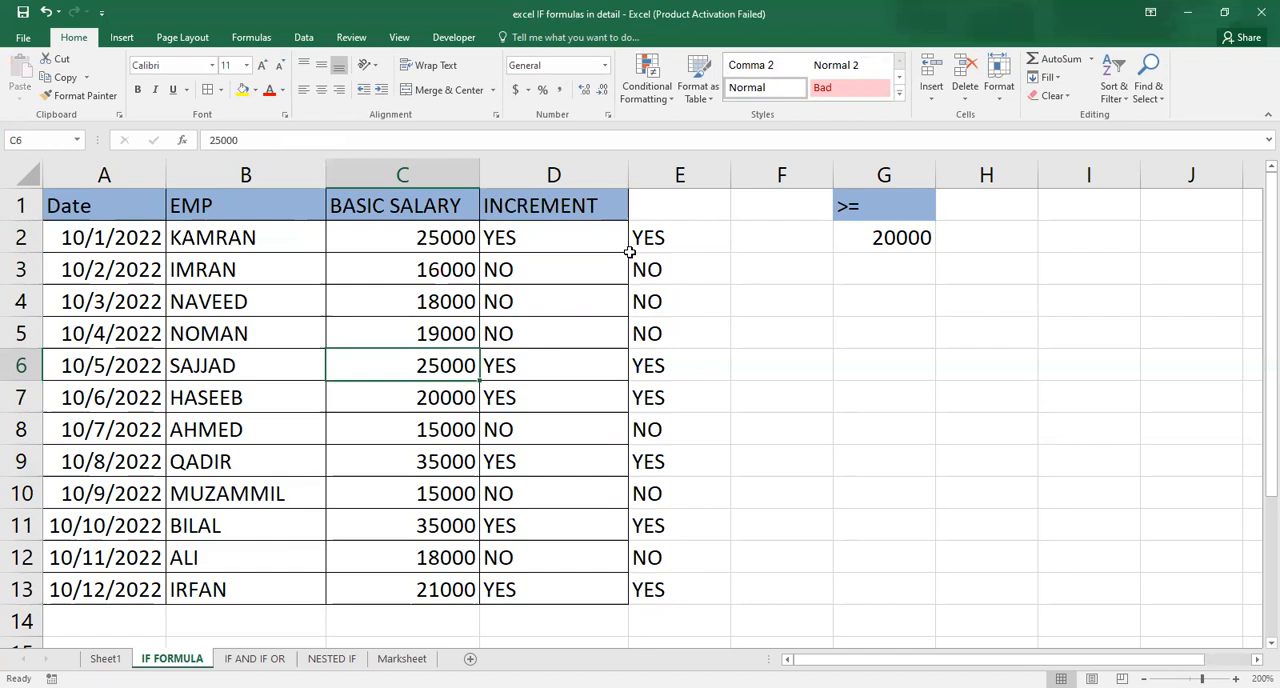
Open the IF AND IF OR sheet and inspect the AND and OR formulas in columns F and G.
click(254, 658)
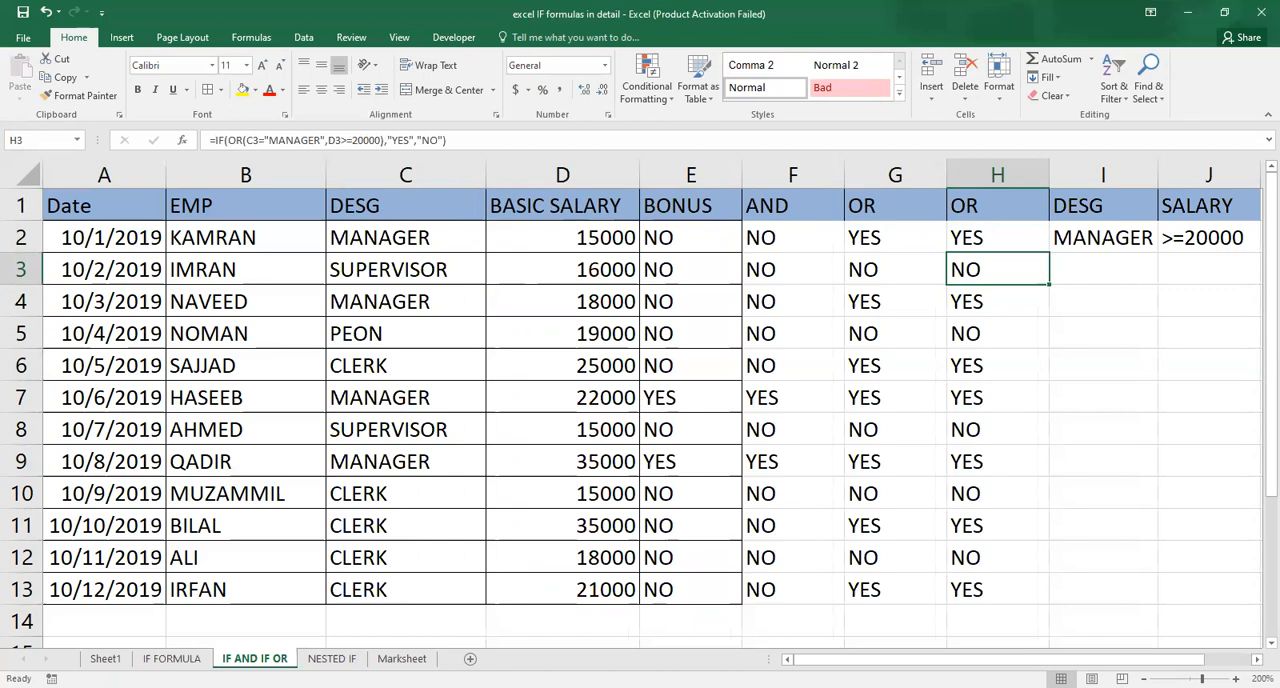
key(Down)
key(Left)
key(Left)
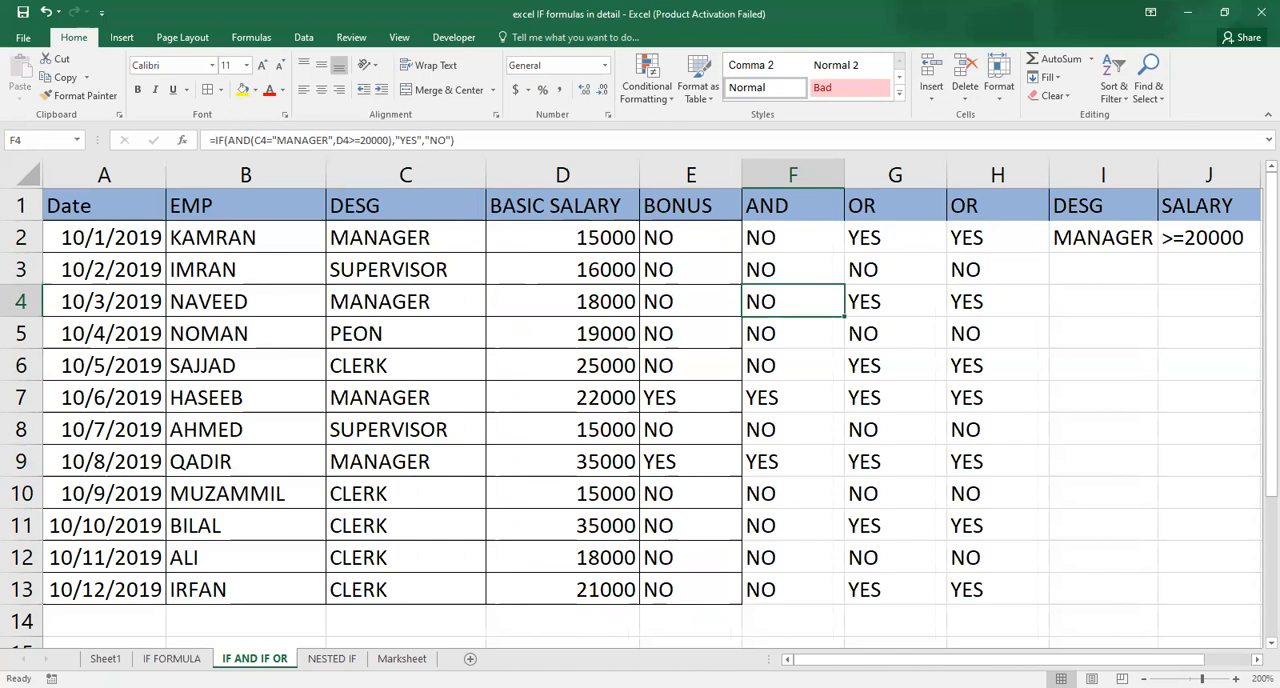
key(Down)
key(Down)
key(Up)
key(Up)
key(Up)
key(Up)
key(Up)
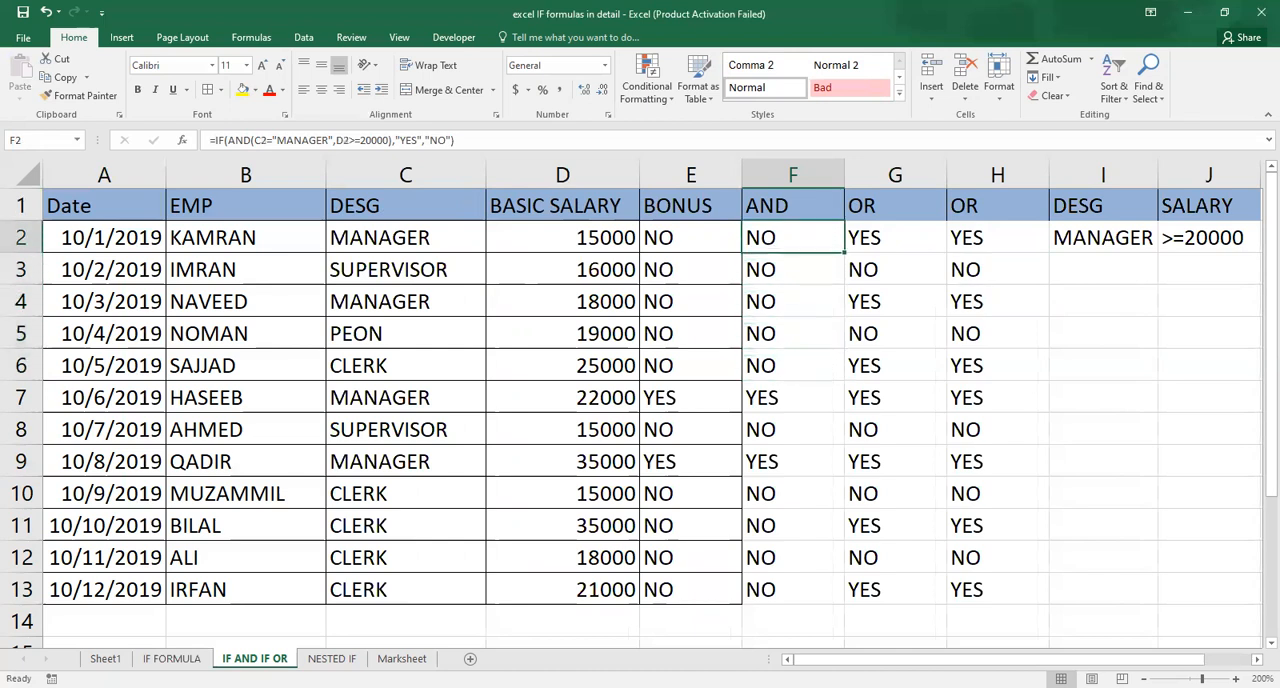
key(Right)
key(Down)
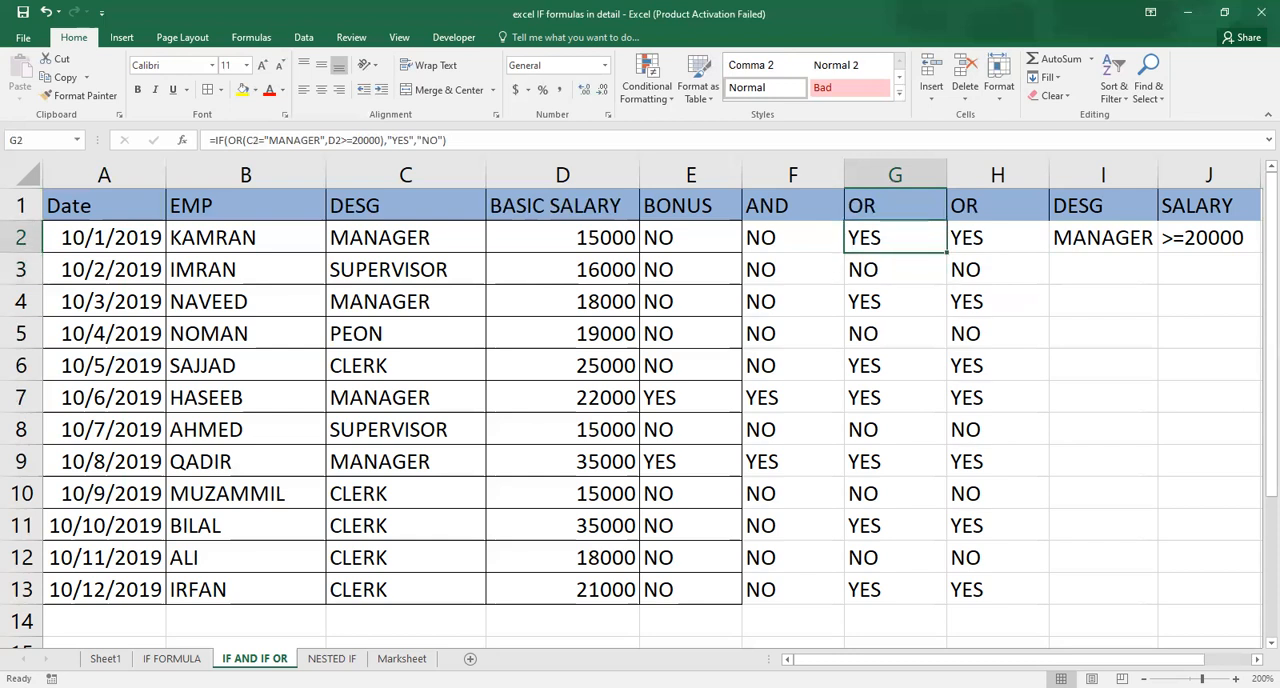
key(F2)
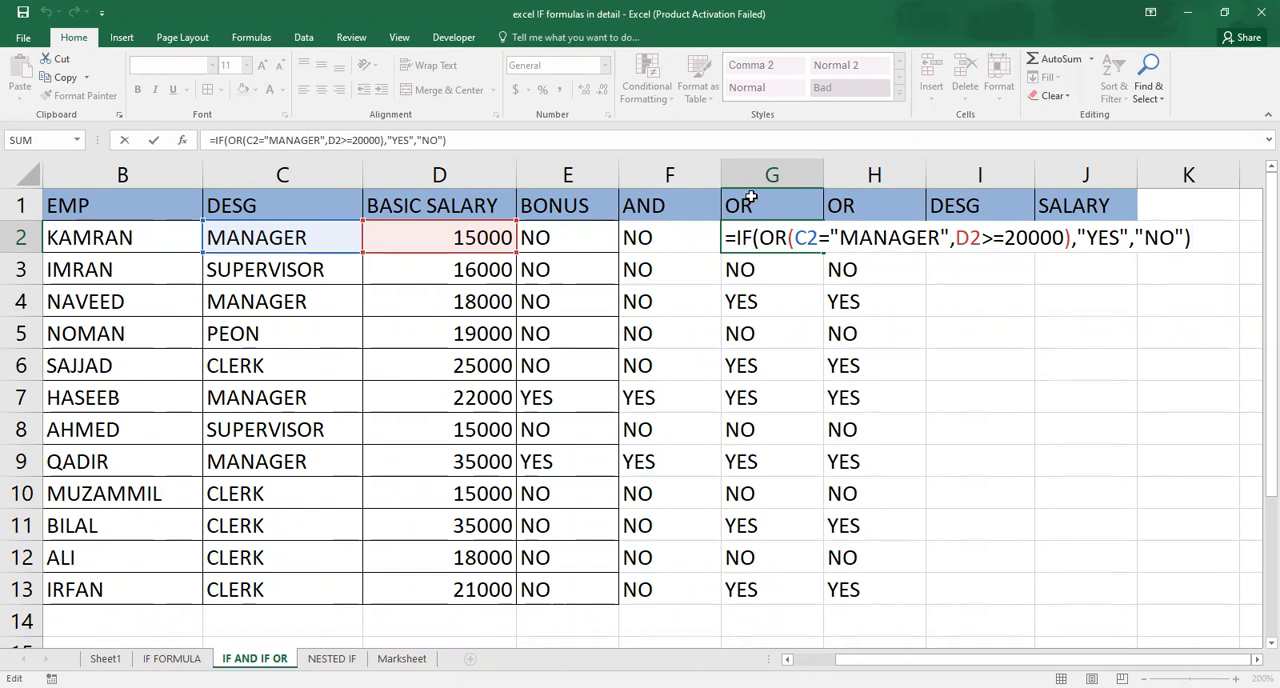
Compare each employee's designation and basic salary with the OR results in column G.
key(Return)
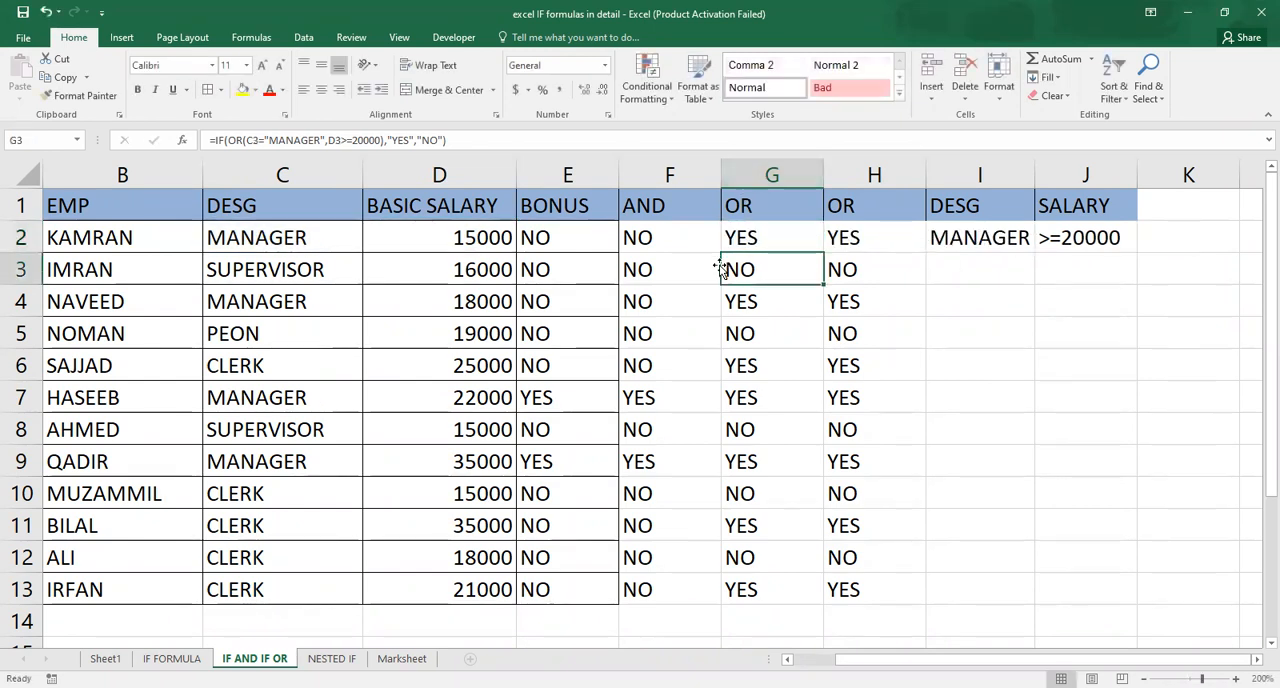
click(749, 235)
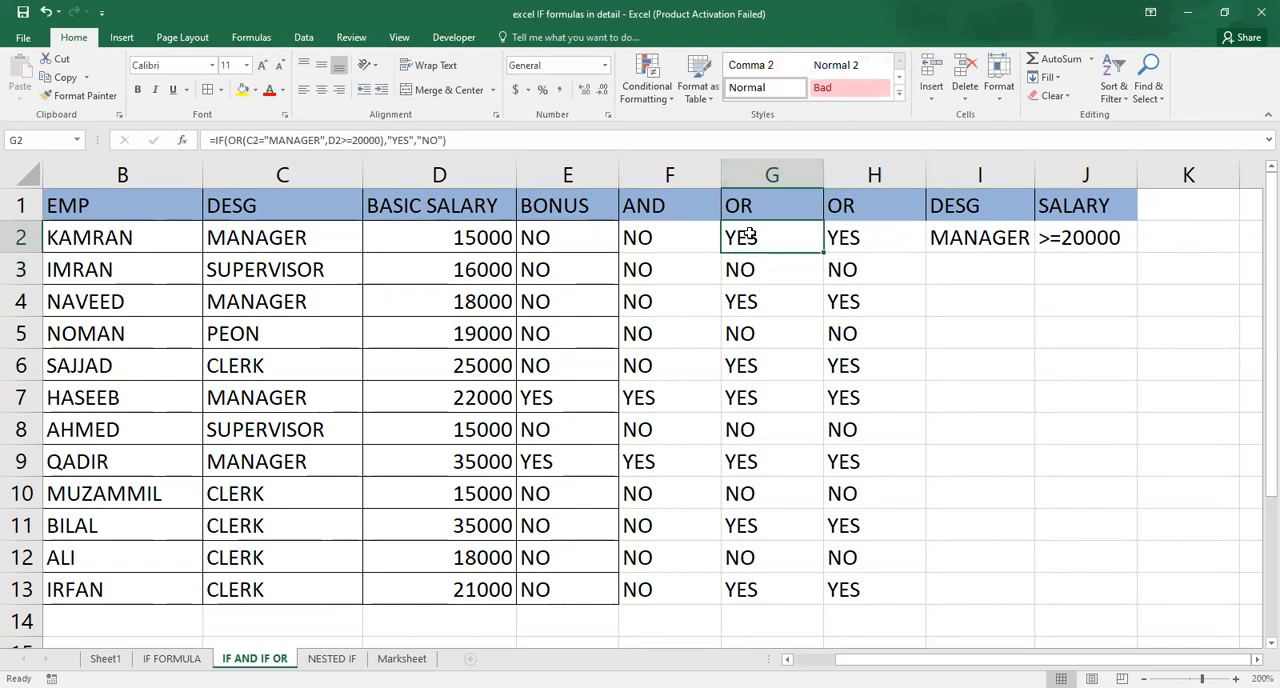
key(Down)
key(Down)
key(Up)
key(Left)
key(Left)
key(Left)
key(Left)
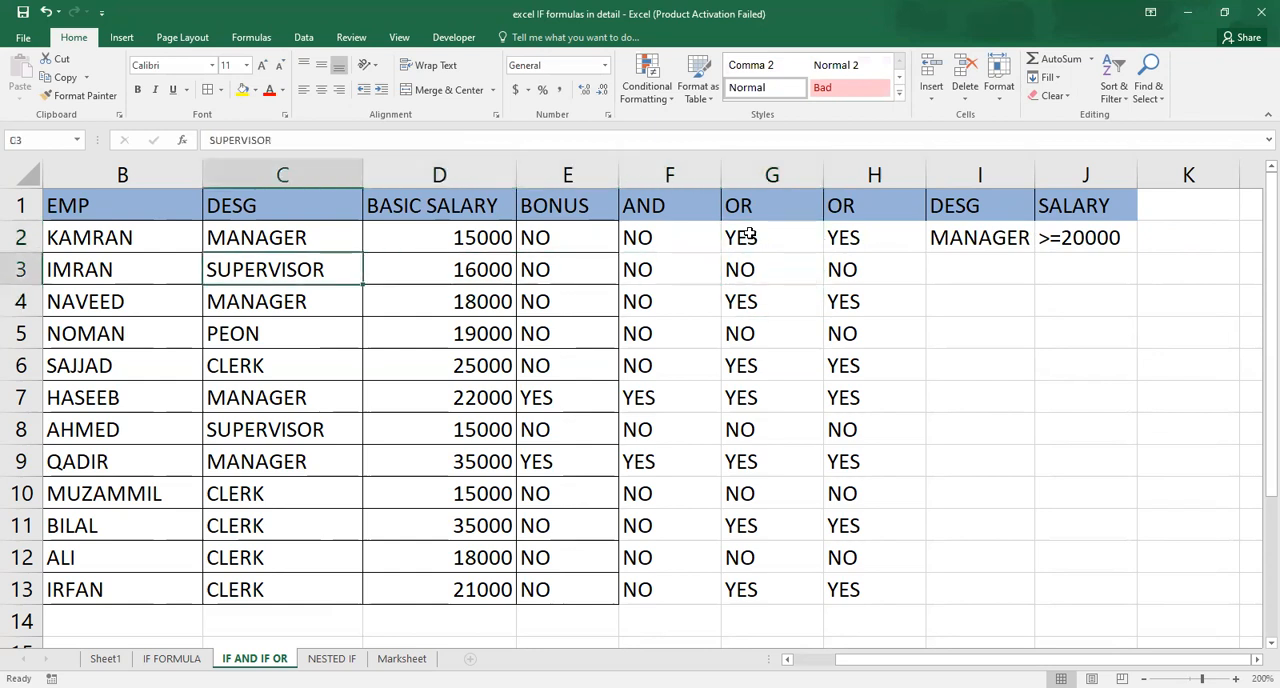
key(Down)
key(Down)
key(Up)
key(Down)
key(Down)
key(Down)
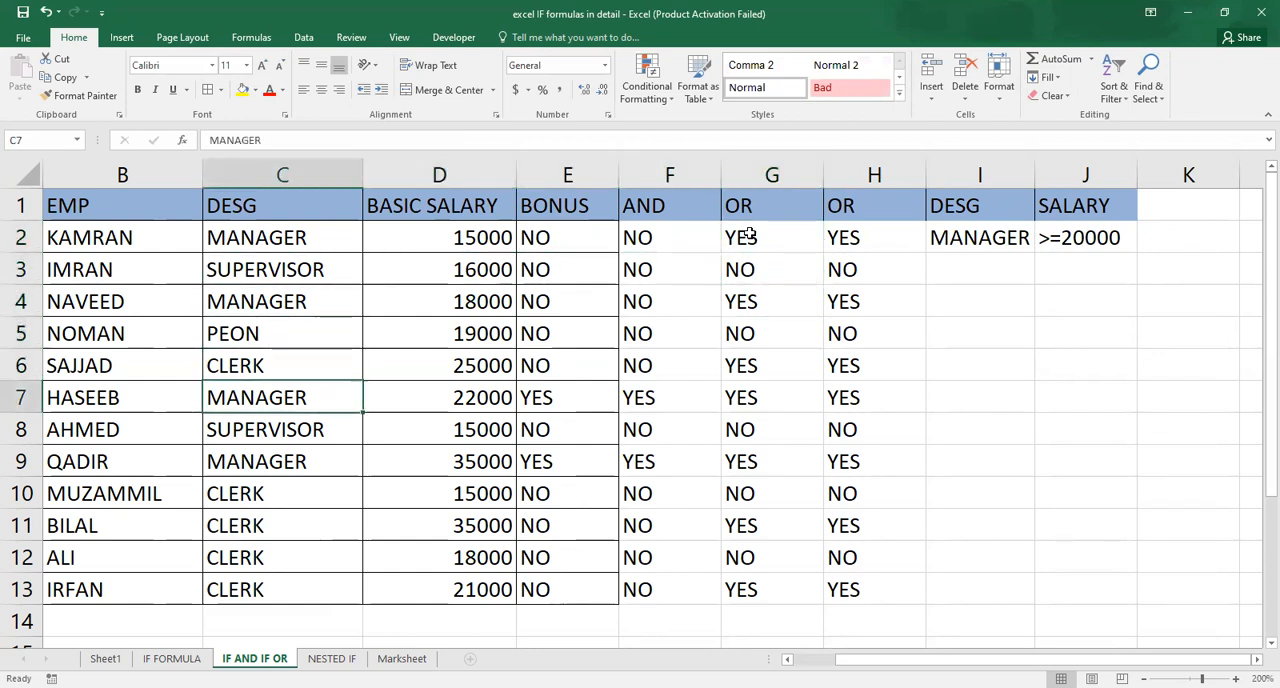
key(Left)
key(Right)
key(Right)
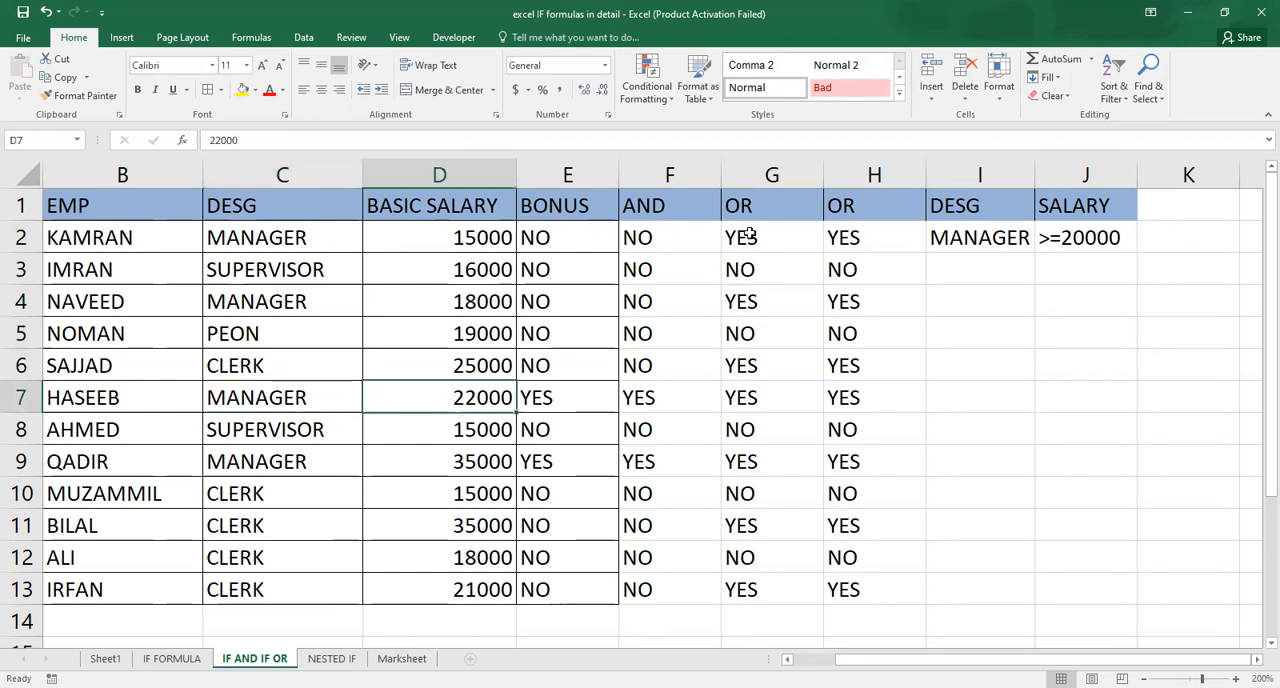
key(Left)
key(Left)
key(Right)
key(Right)
key(Right)
key(Right)
key(Right)
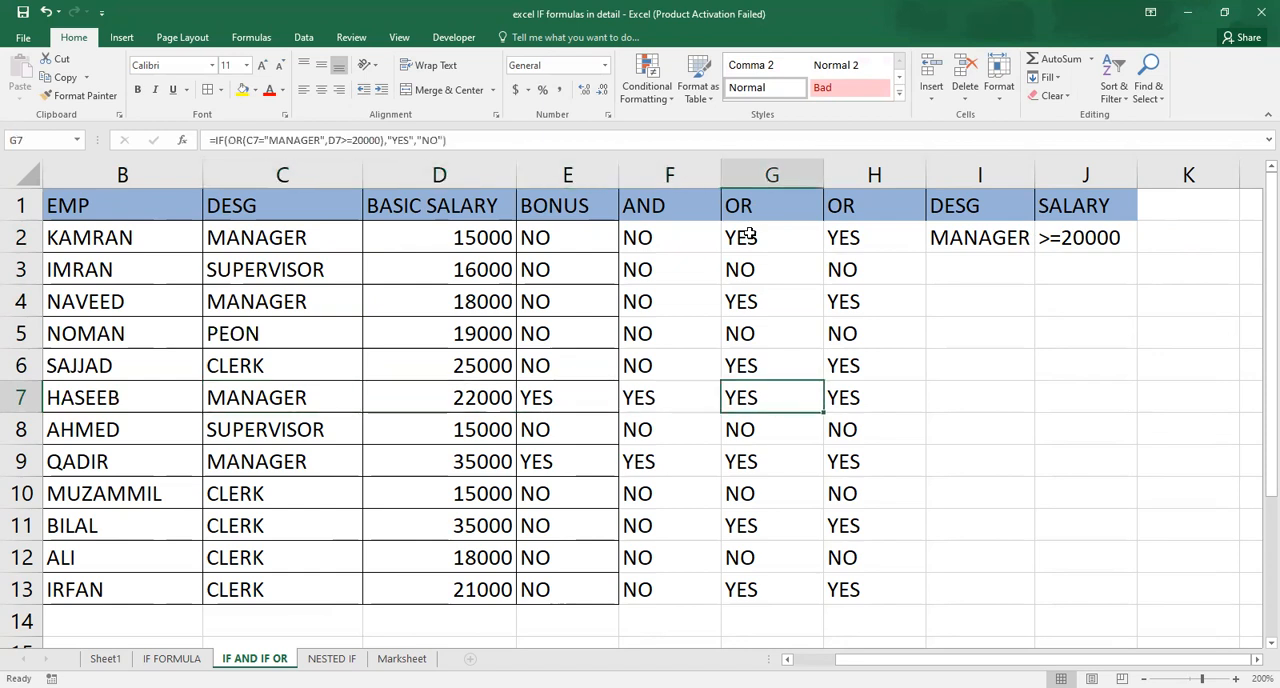
key(Up)
key(Up)
key(Left)
key(Left)
key(Left)
key(Down)
key(Left)
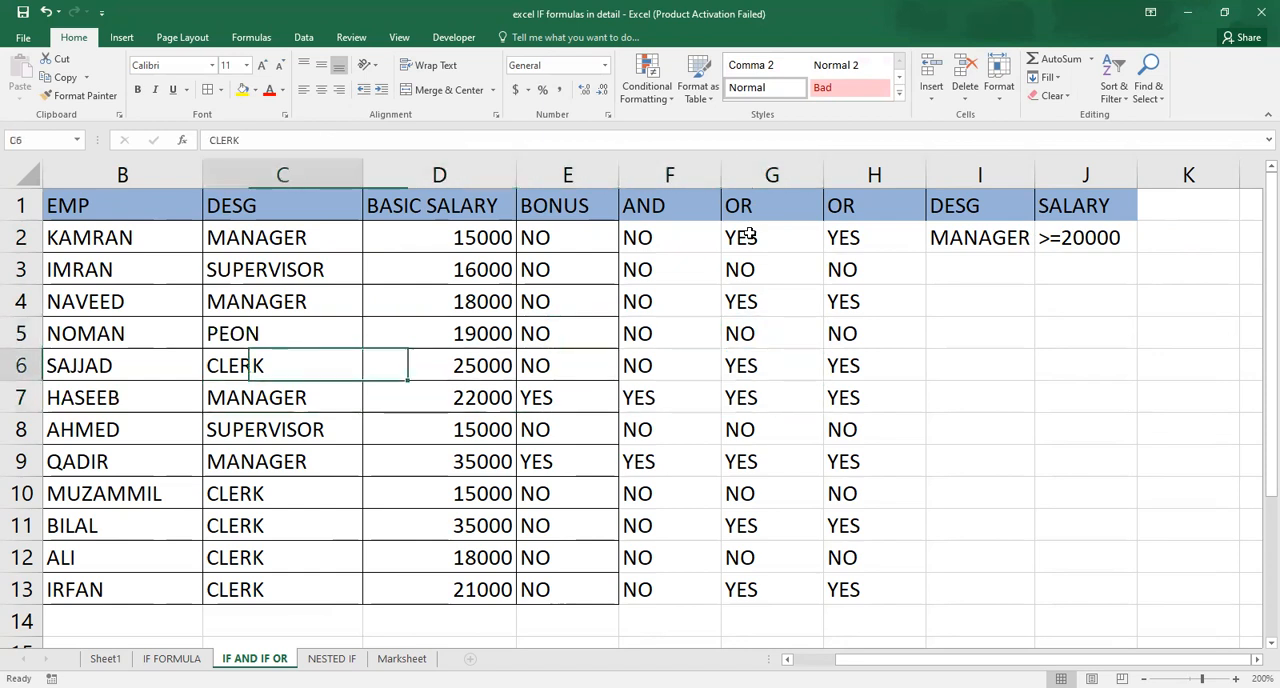
key(Left)
key(Right)
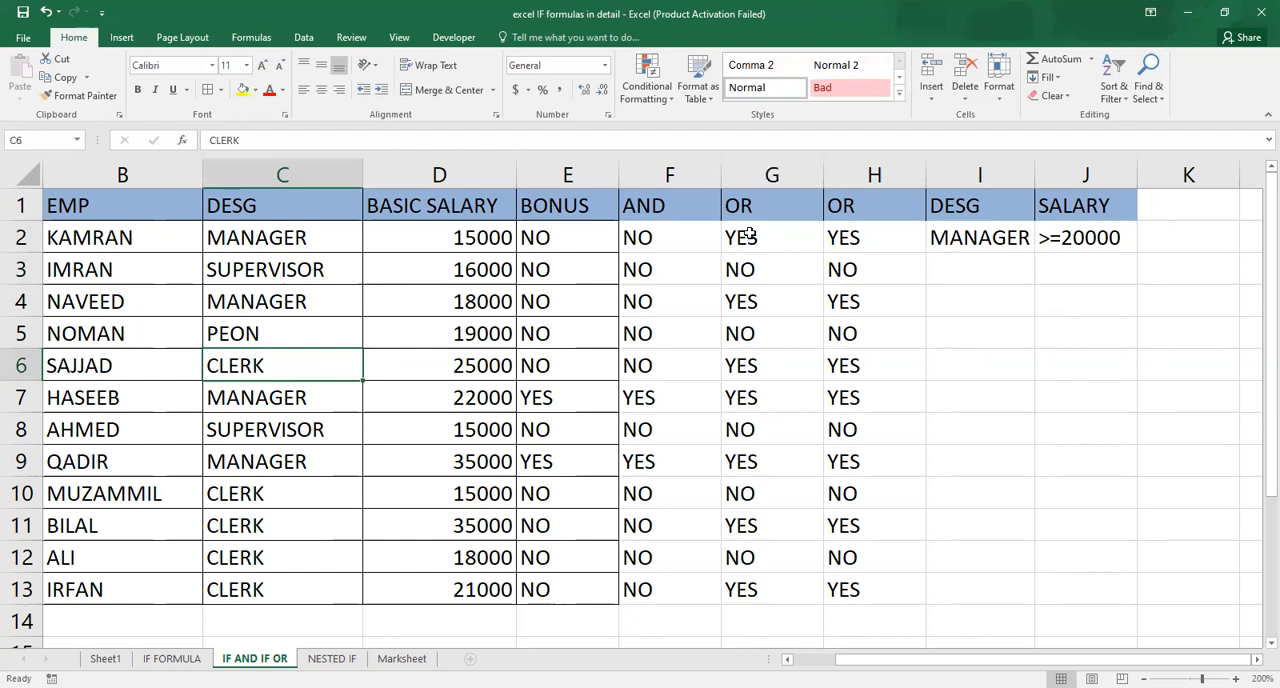
key(Right)
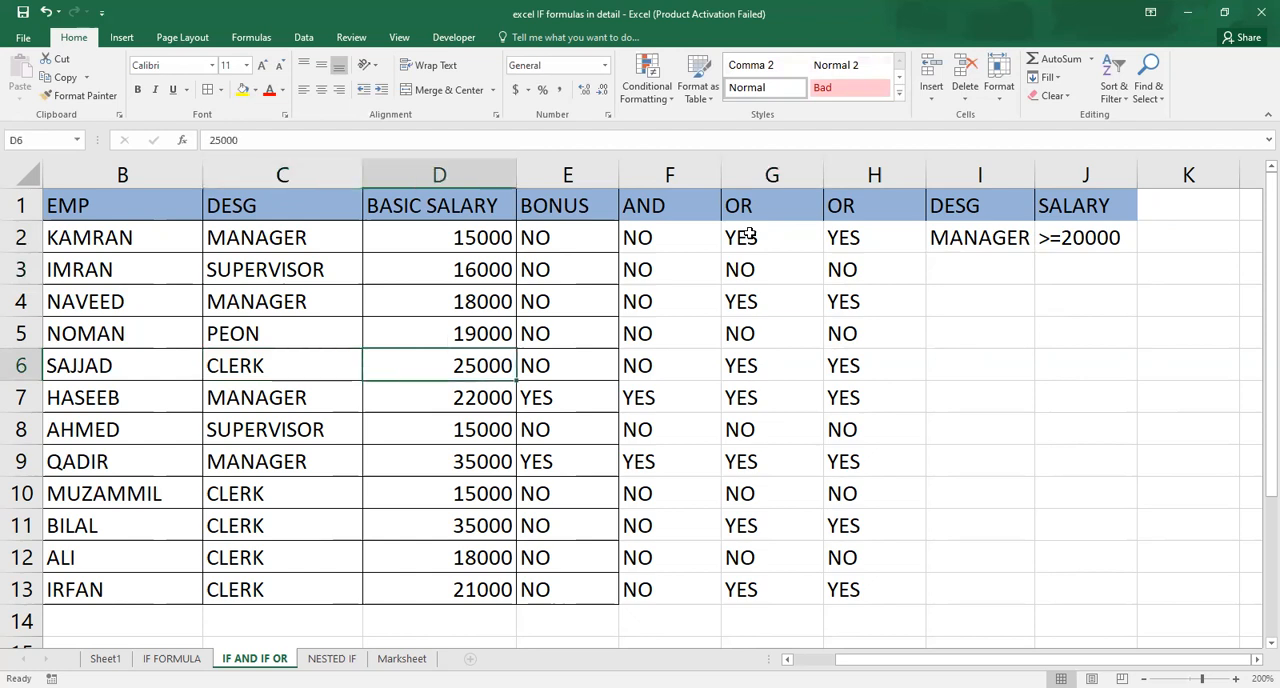
key(Left)
key(Right)
key(Right)
key(Right)
key(Right)
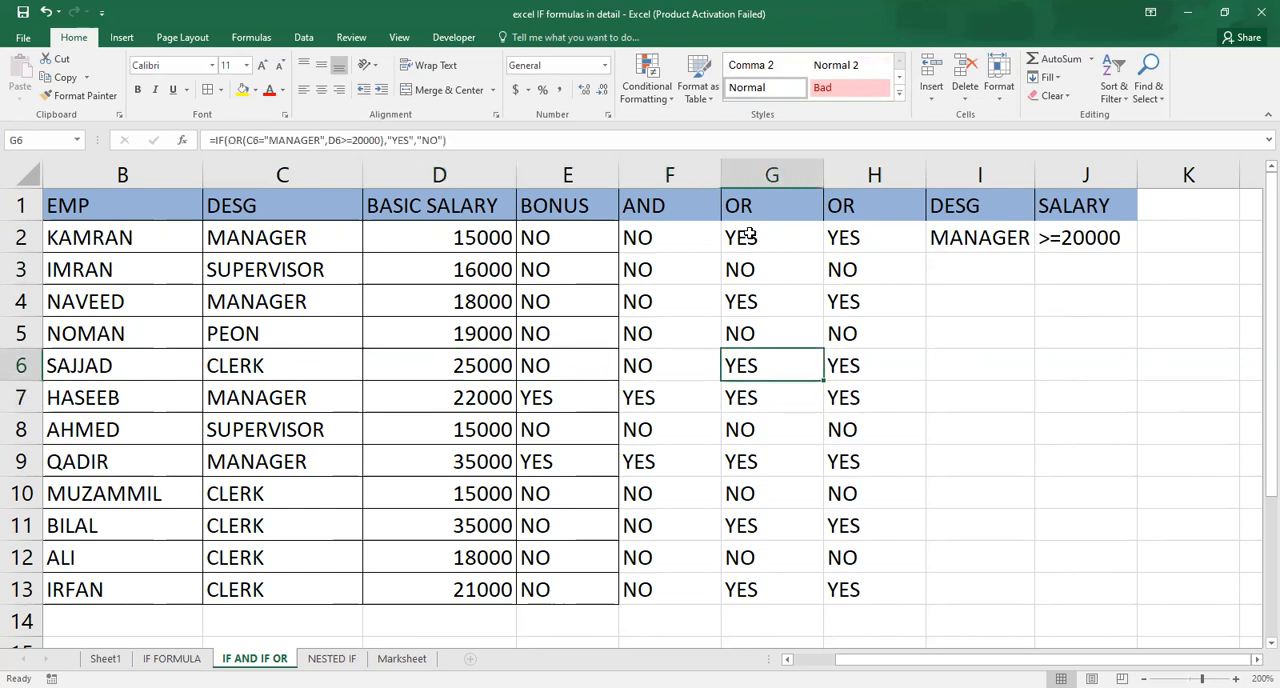
key(Up)
key(Up)
key(Up)
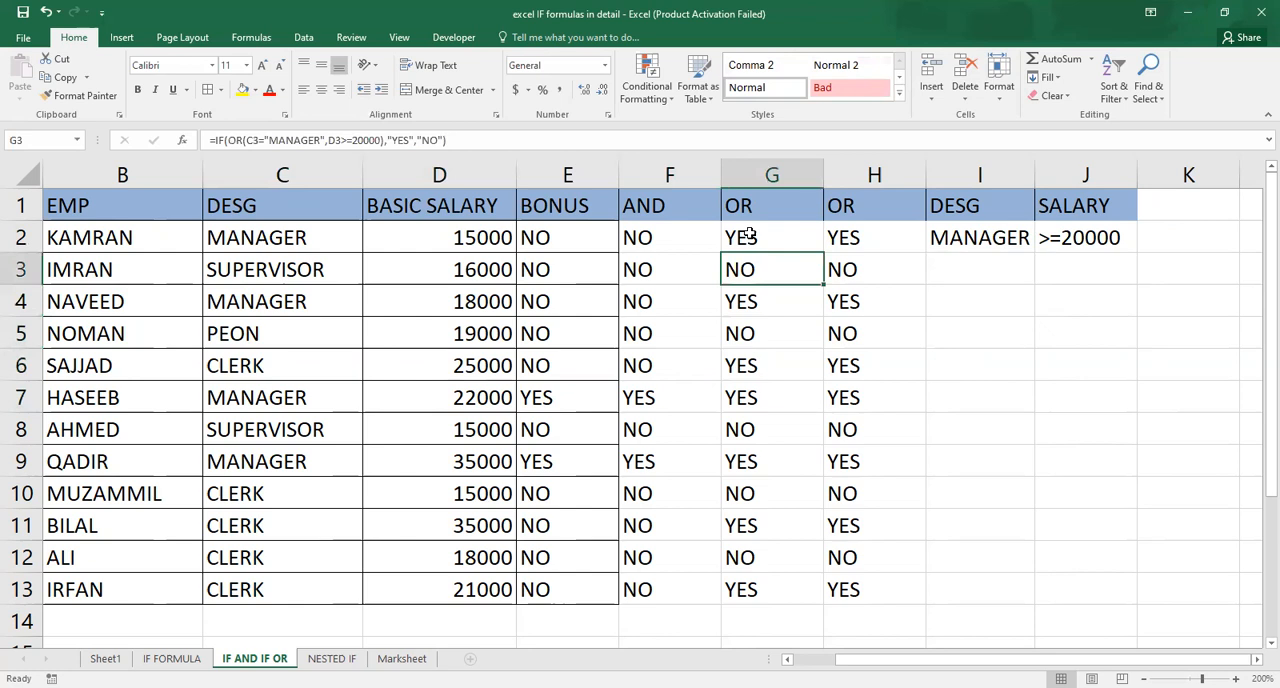
key(Up)
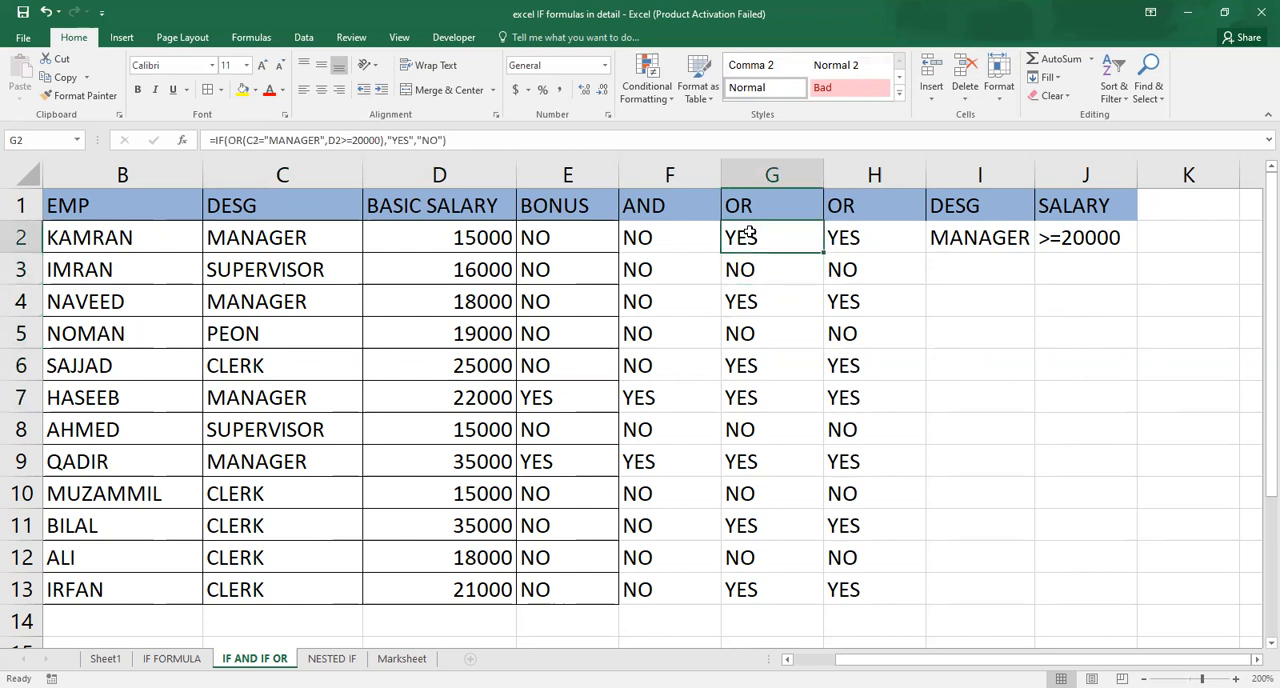
Copy the G2 OR formula down through G3:G13.
key(ctrl+c)
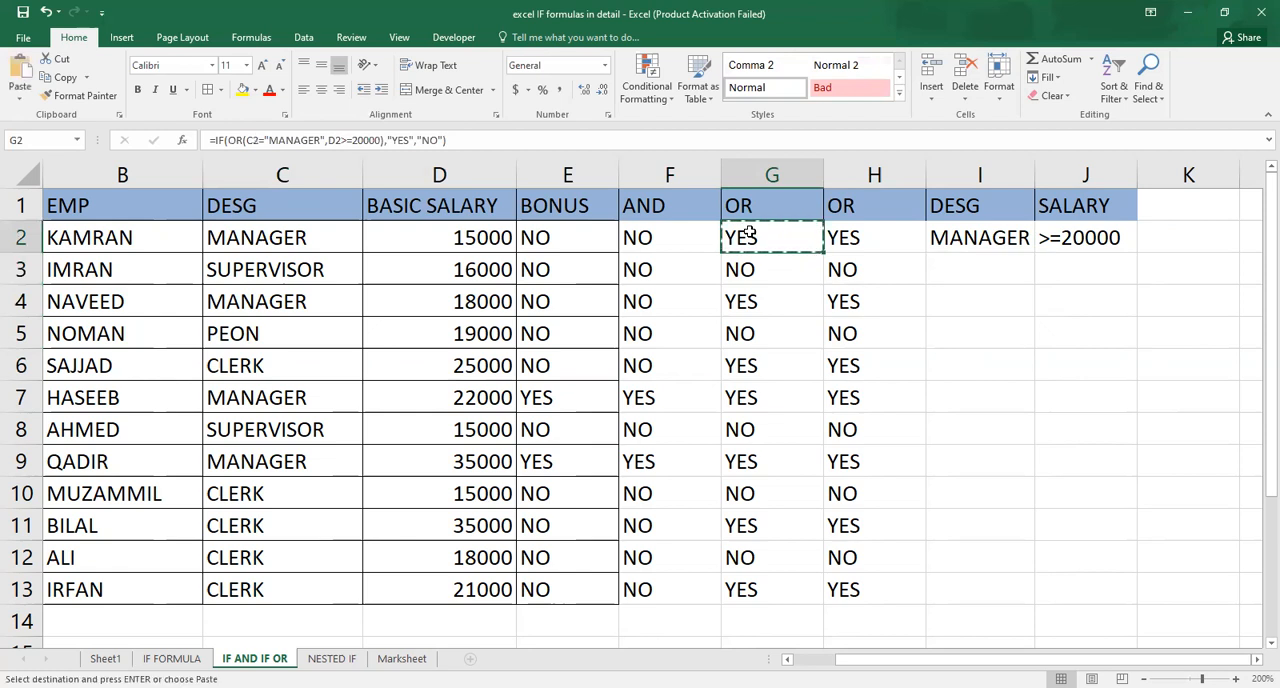
key(ctrl+shift+Down)
key(ctrl+v)
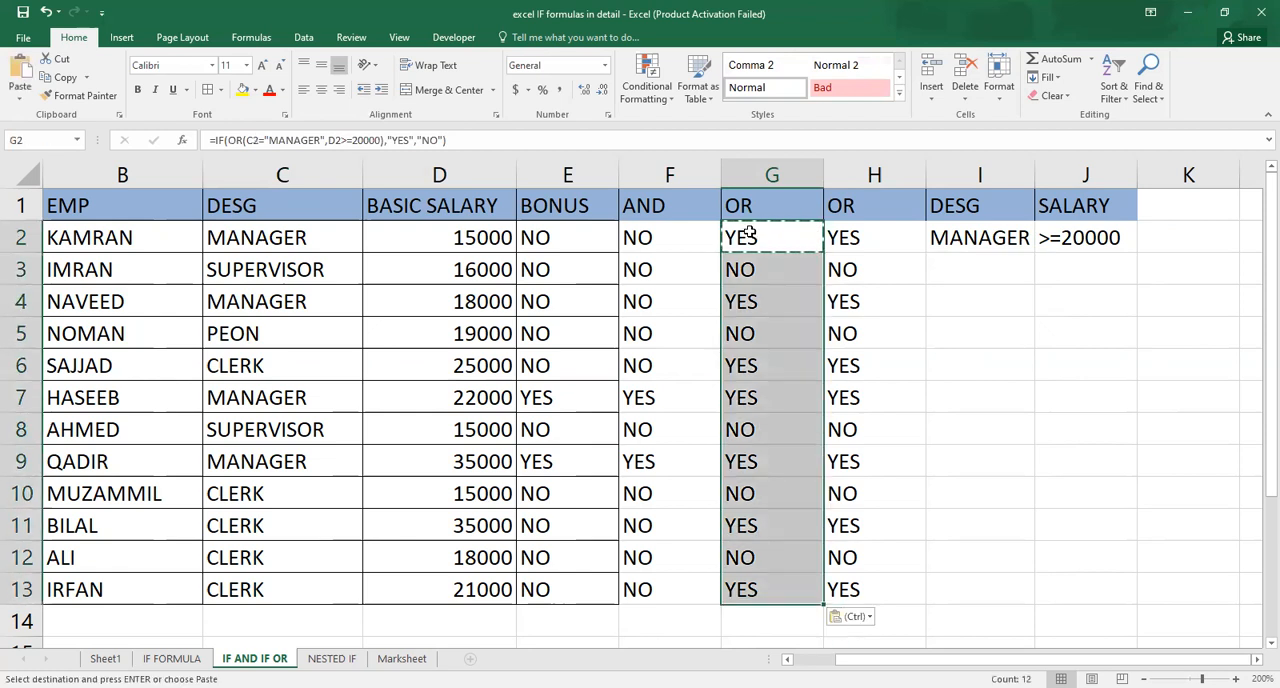
key(Down)
key(Escape)
Open the G3 formula to inspect its relative OR references.
key(Down)
key(Left)
key(Left)
key(Up)
key(Right)
key(Right)
key(F2)
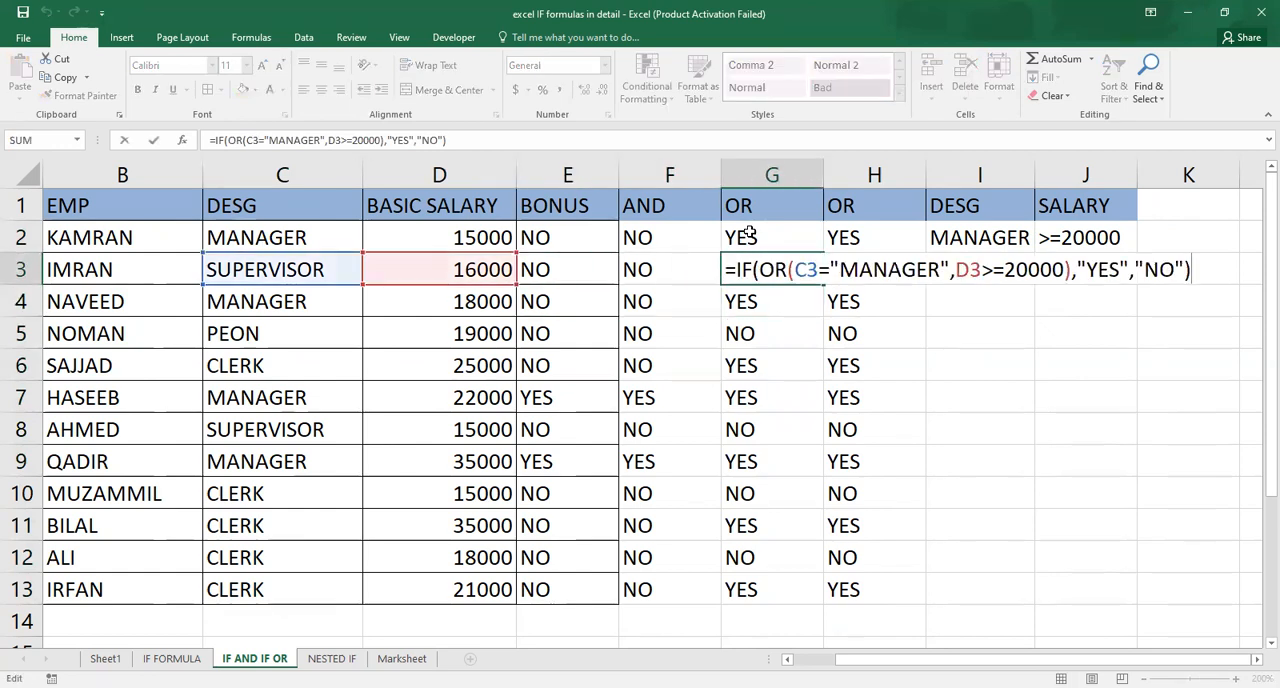
key(Return)
Open the F2 formula to inspect its AND conditions for MANAGER and salary >=20000.
key(Left)
key(Up)
key(Up)
key(Up)
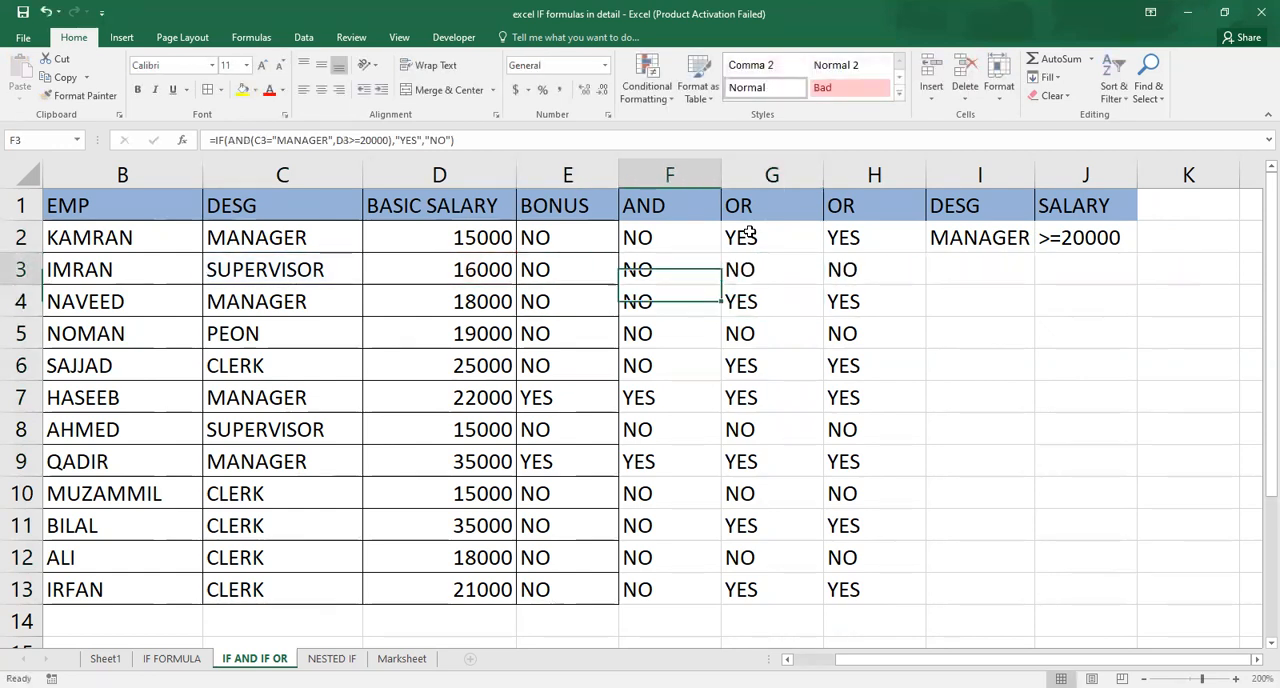
key(Down)
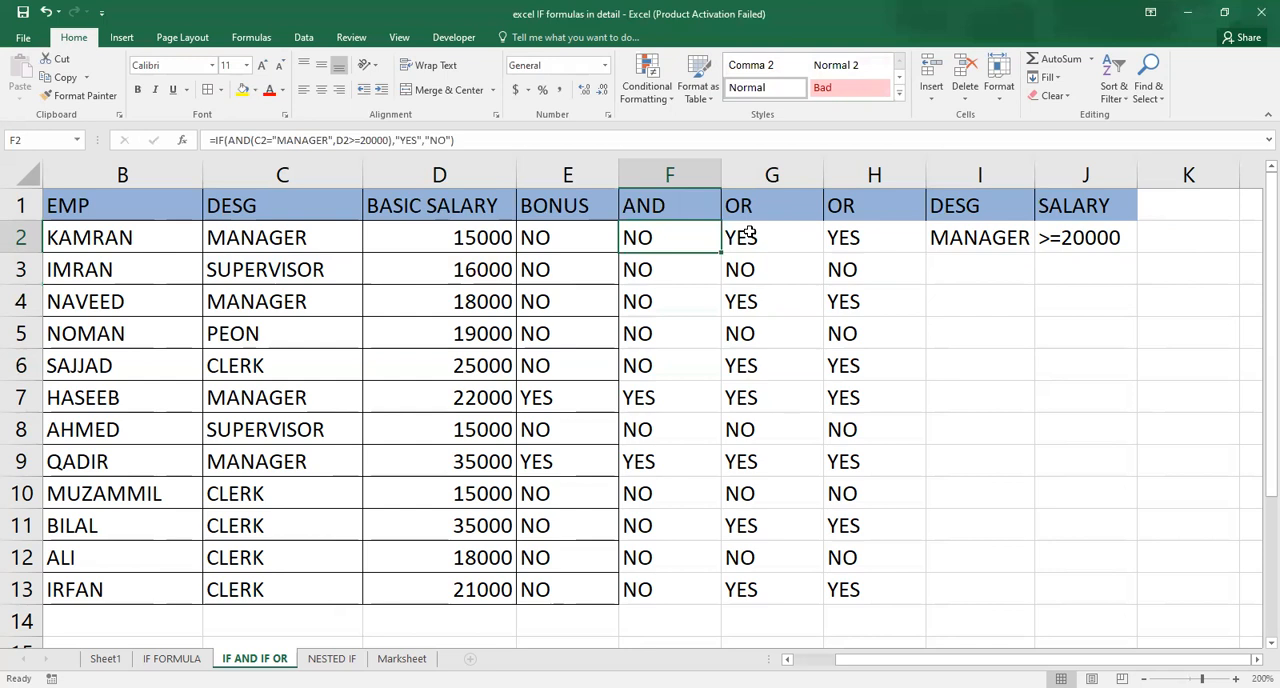
key(F2)
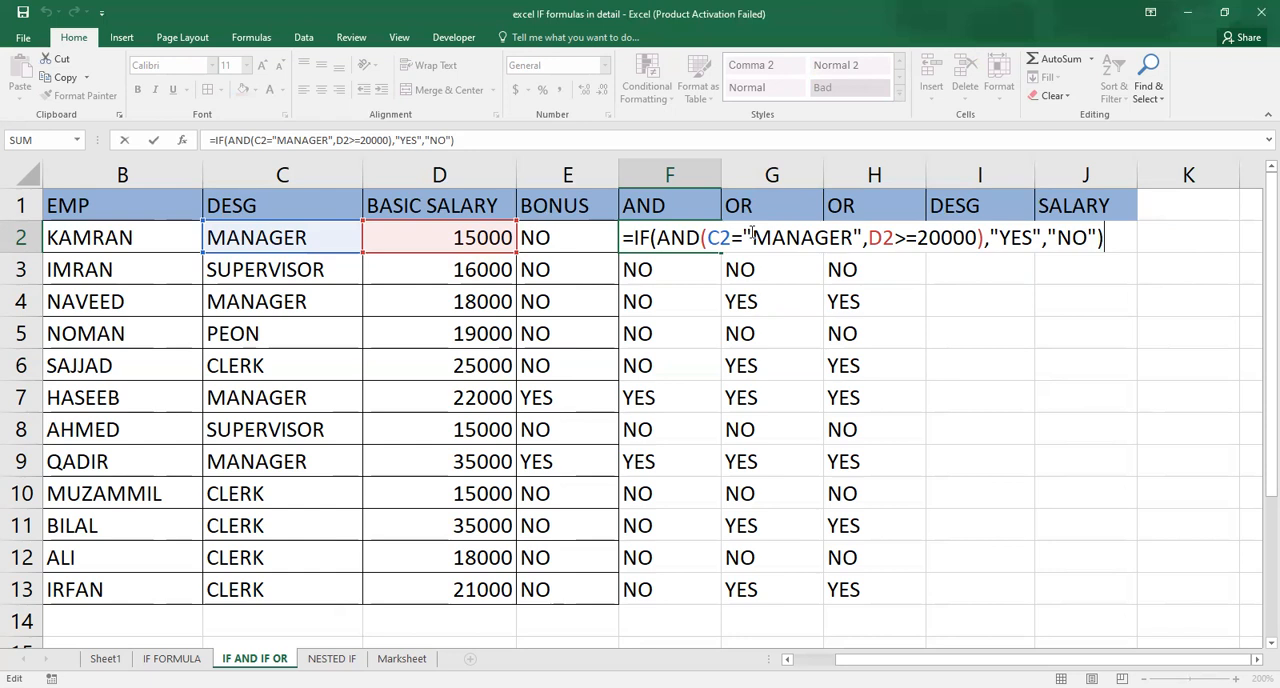
key(Return)
Compare employees' designations and basic salaries with the AND results in column F.
key(Down)
key(Down)
key(Down)
key(Down)
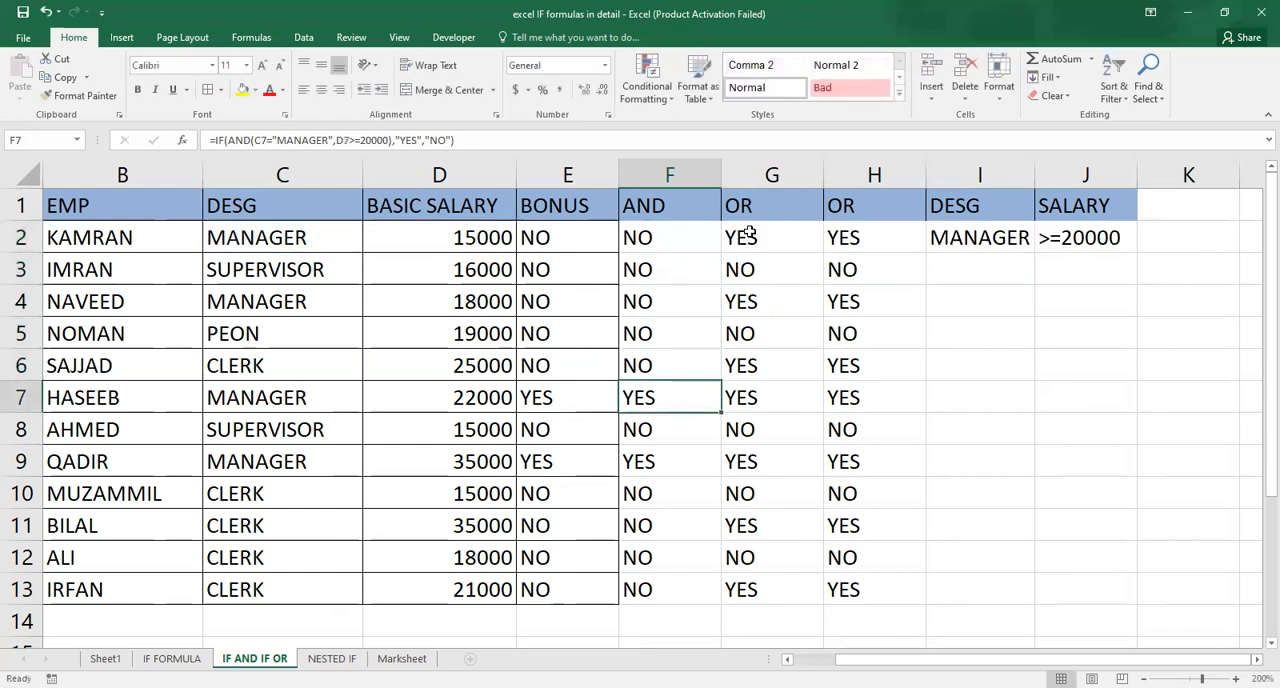
key(Left)
key(Left)
key(Left)
key(Down)
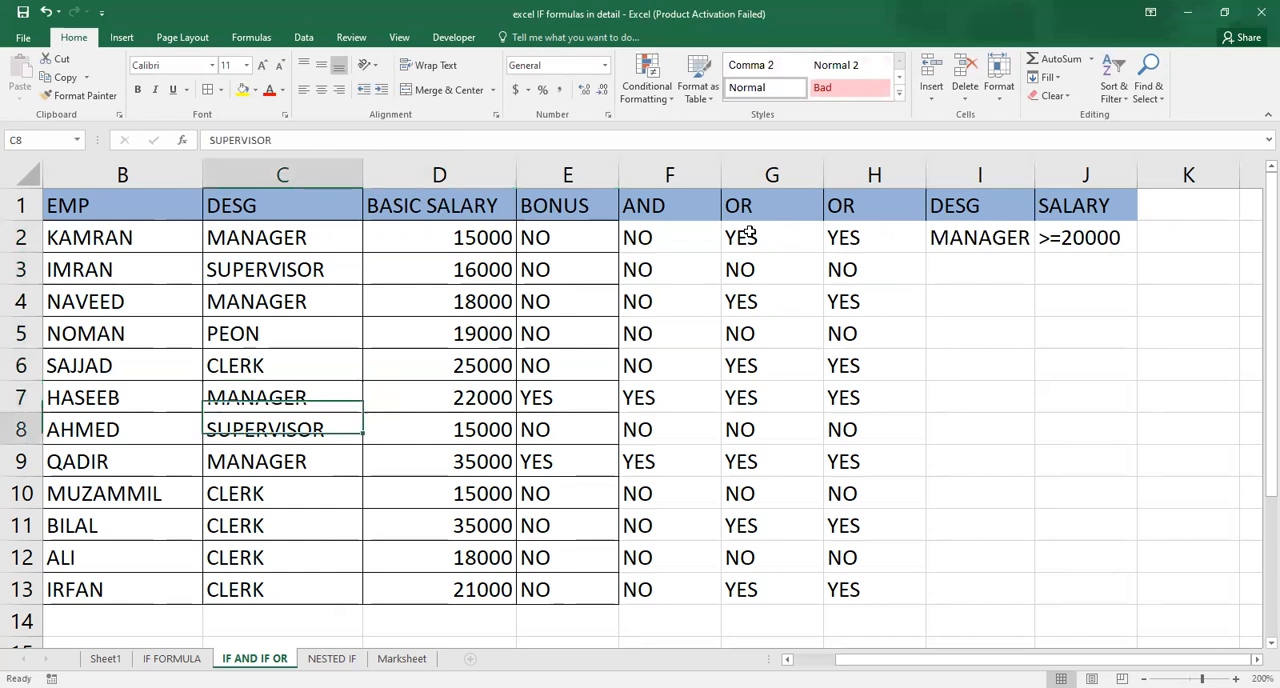
key(Down)
key(Down)
key(Up)
key(Up)
key(Up)
key(Up)
key(Up)
key(Up)
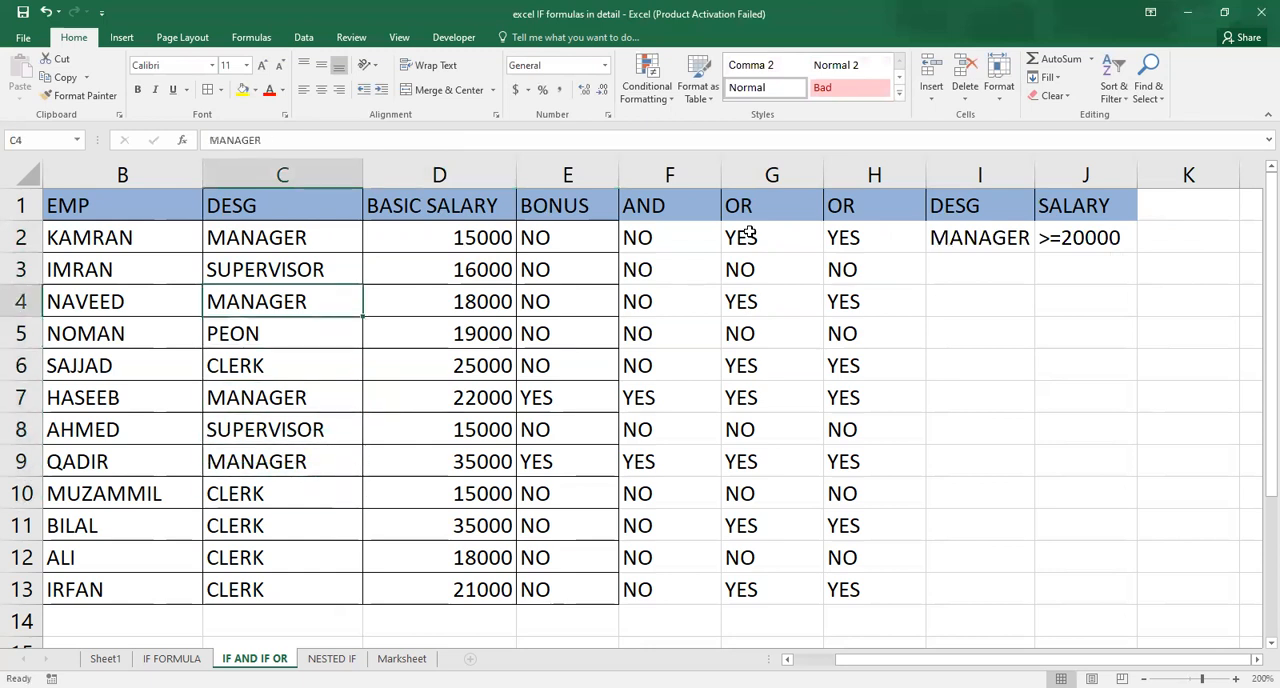
key(Right)
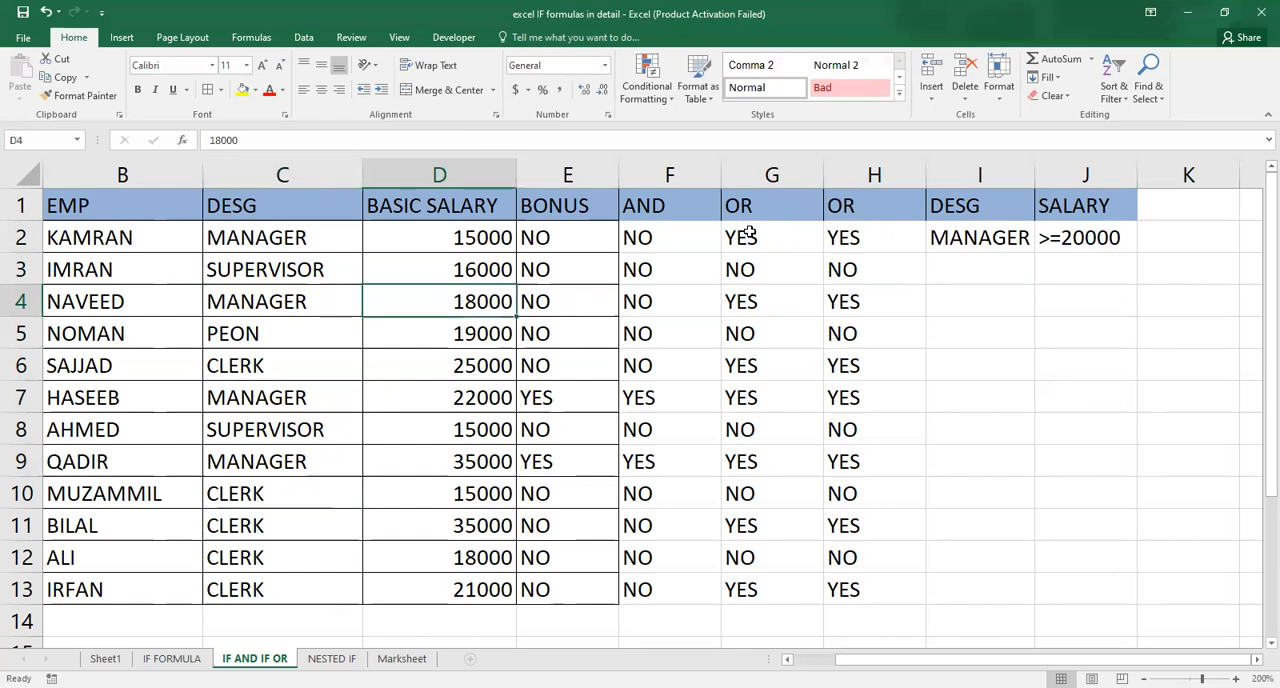
key(Left)
key(Right)
key(Left)
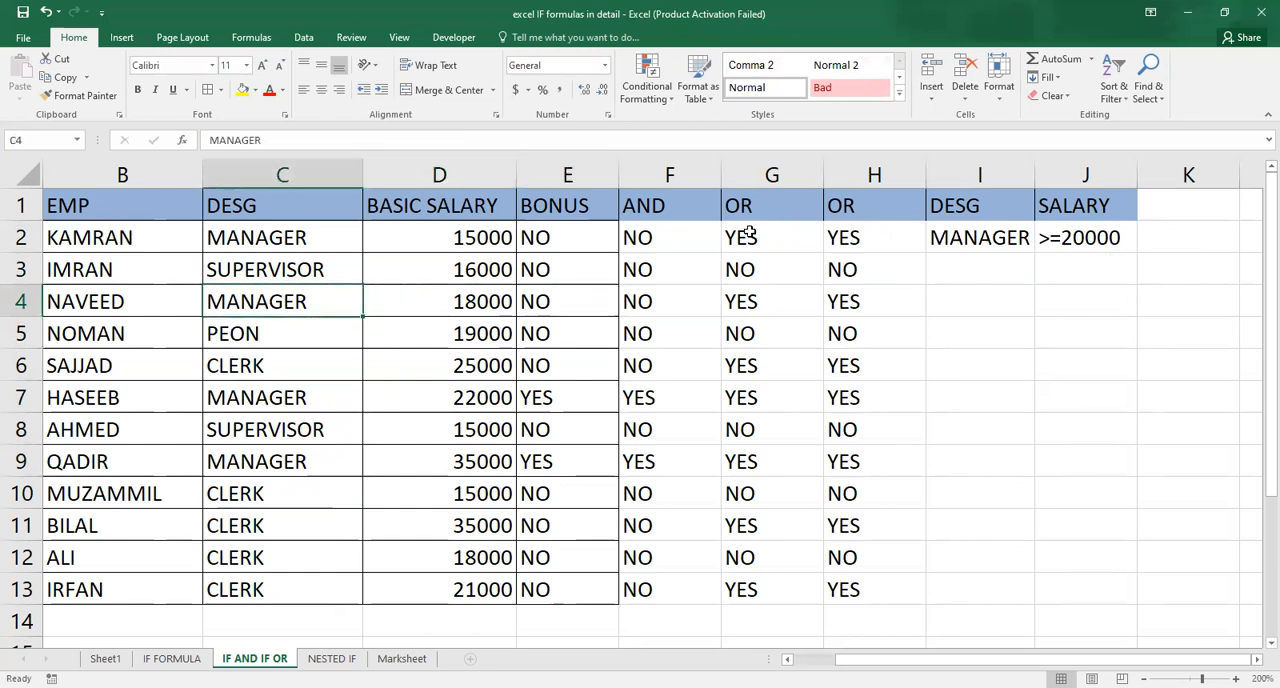
key(Right)
key(Right)
key(Right)
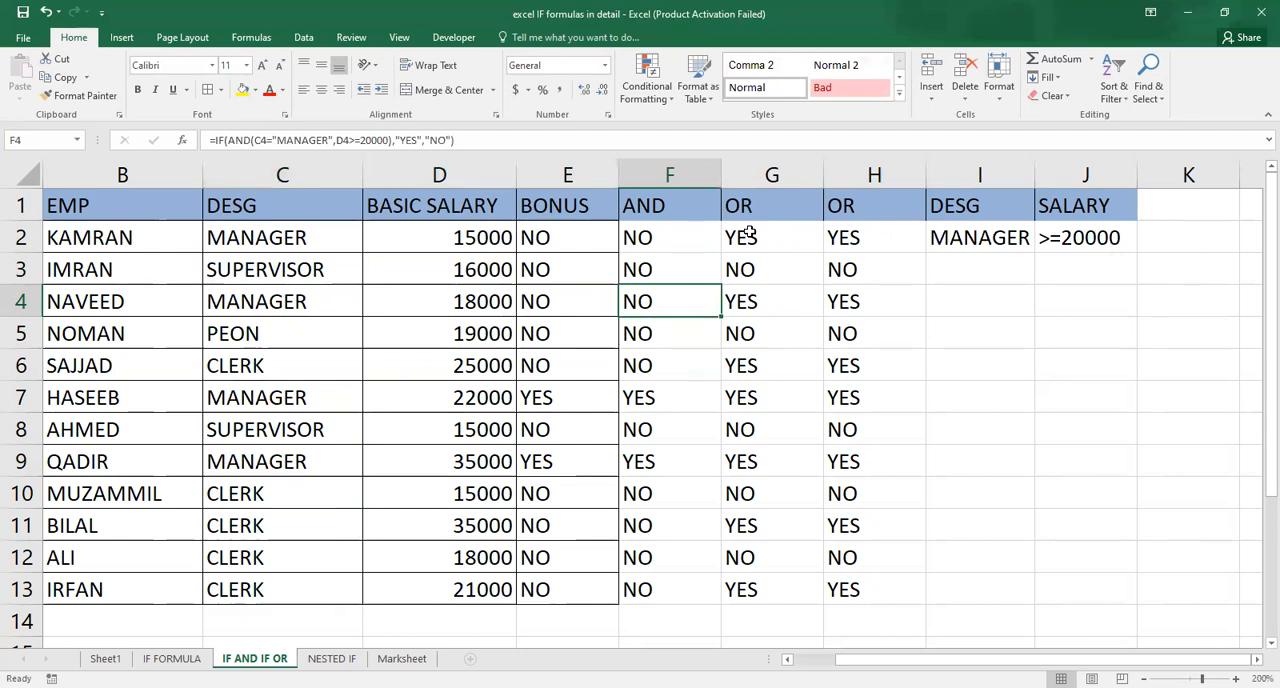
key(Left)
key(Left)
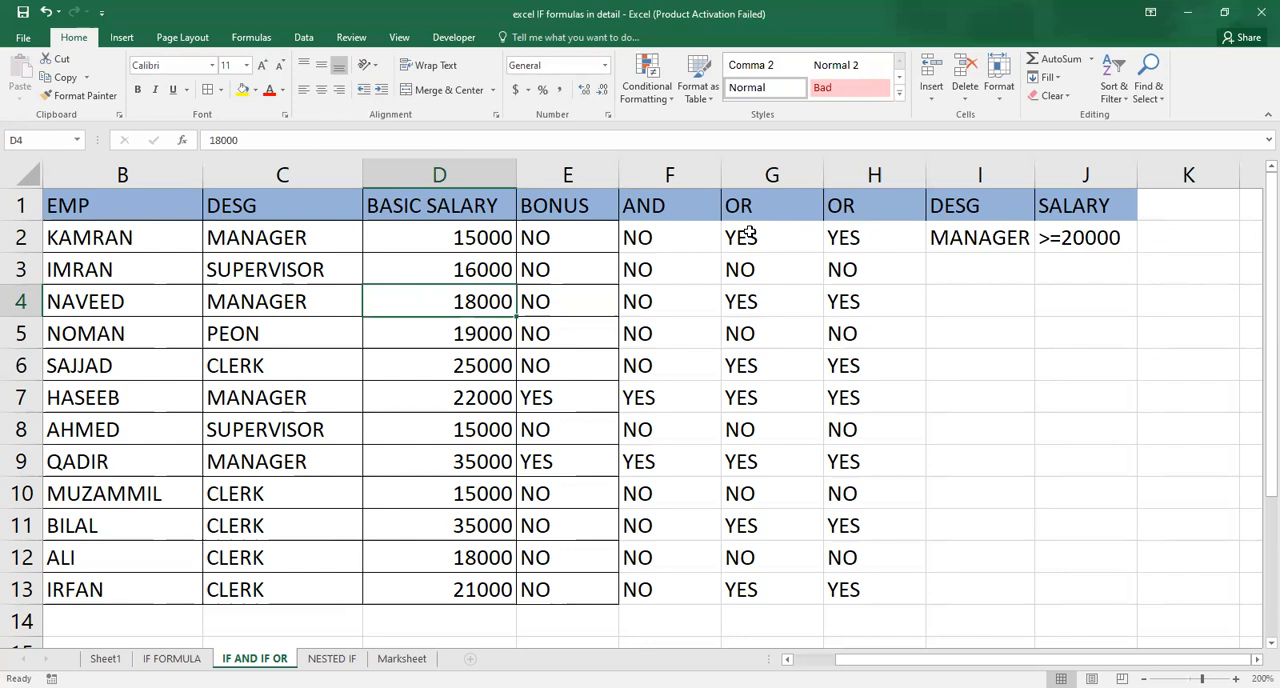
key(Down)
key(Down)
key(Down)
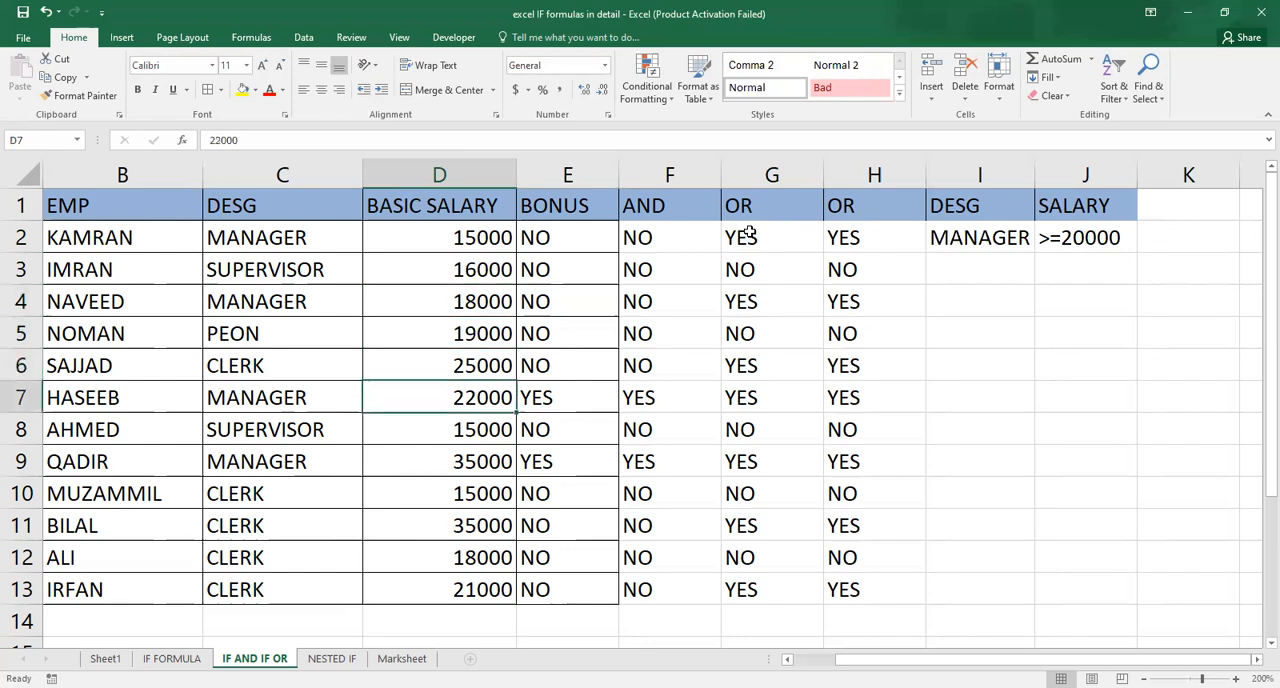
key(Left)
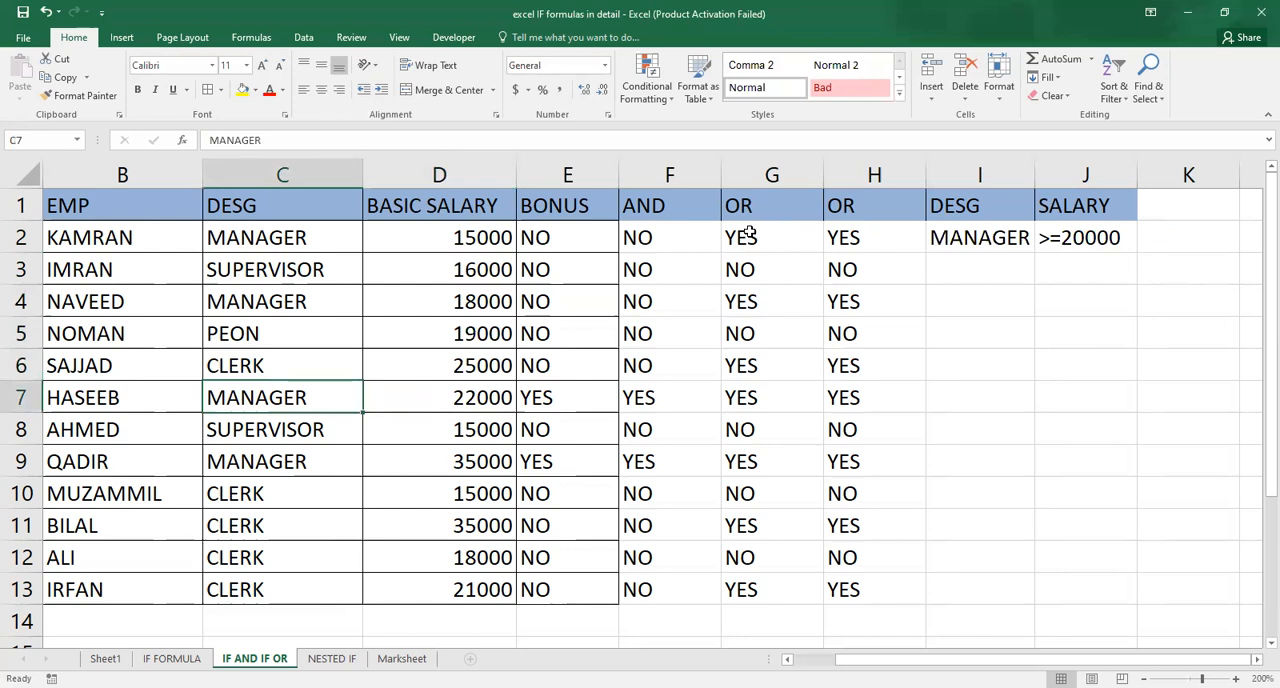
key(Right)
key(Right)
key(Right)
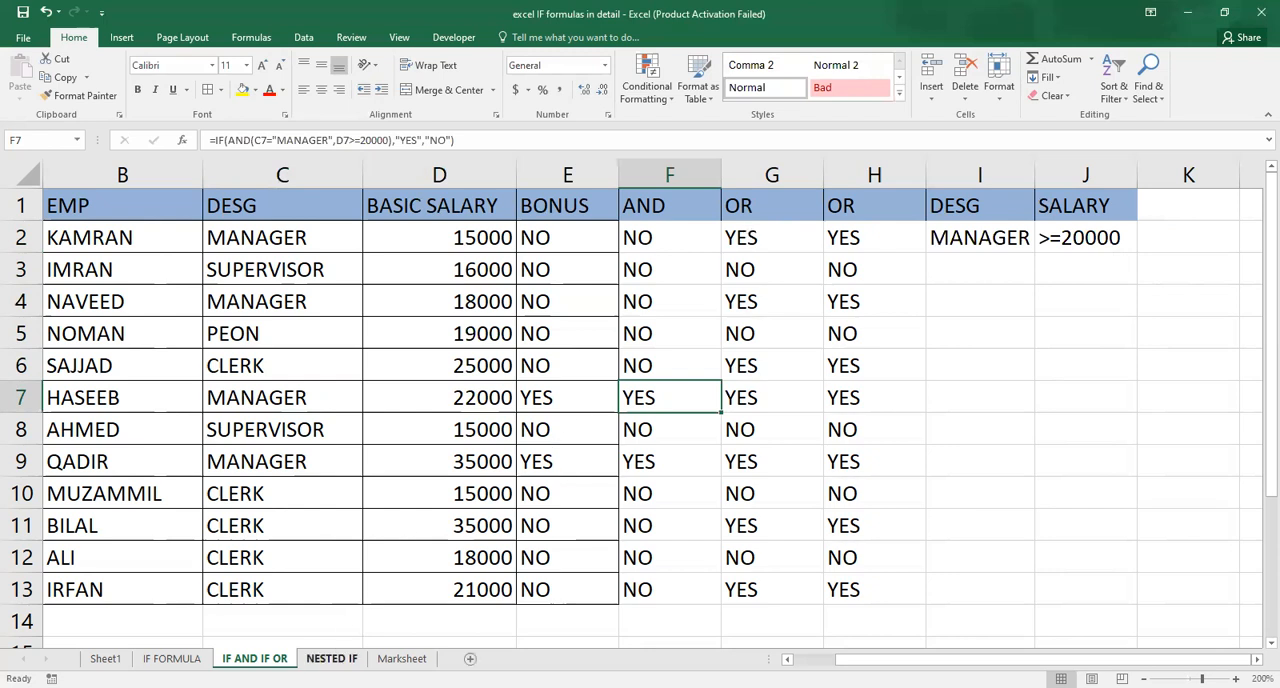
Open the NESTED IF sheet and browse the employee bonus table.
click(331, 658)
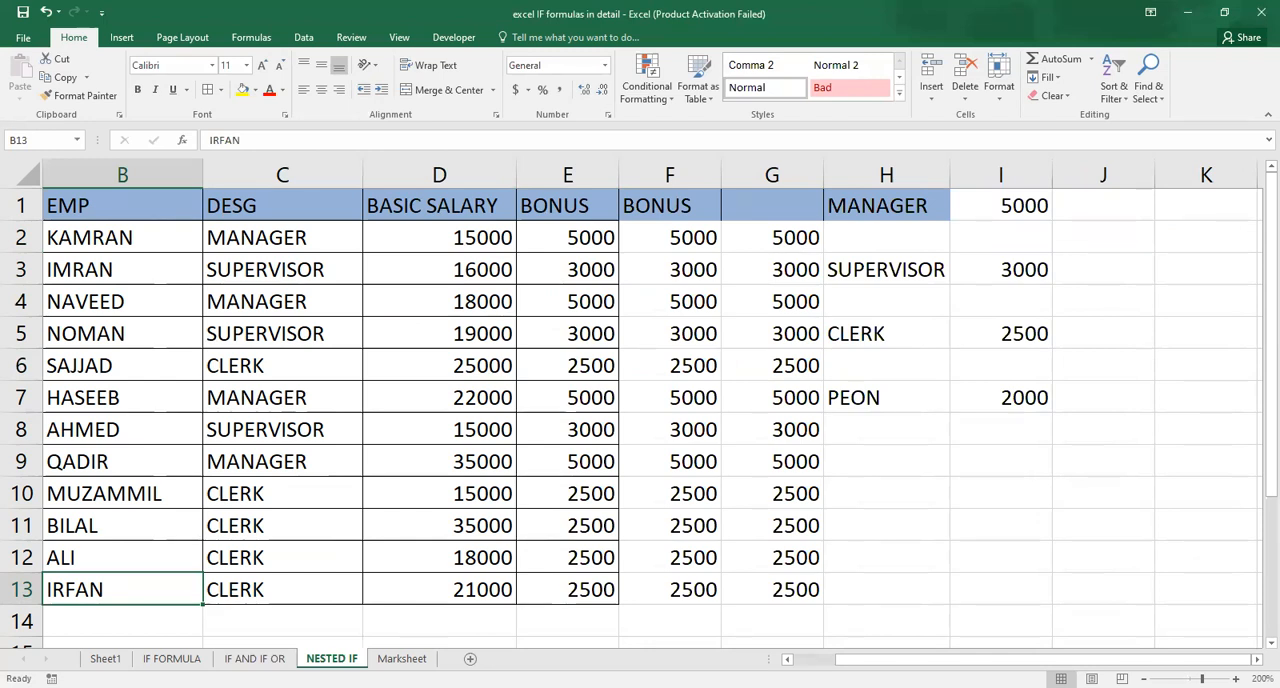
key(Up)
key(Up)
key(Up)
key(Up)
key(Up)
key(Up)
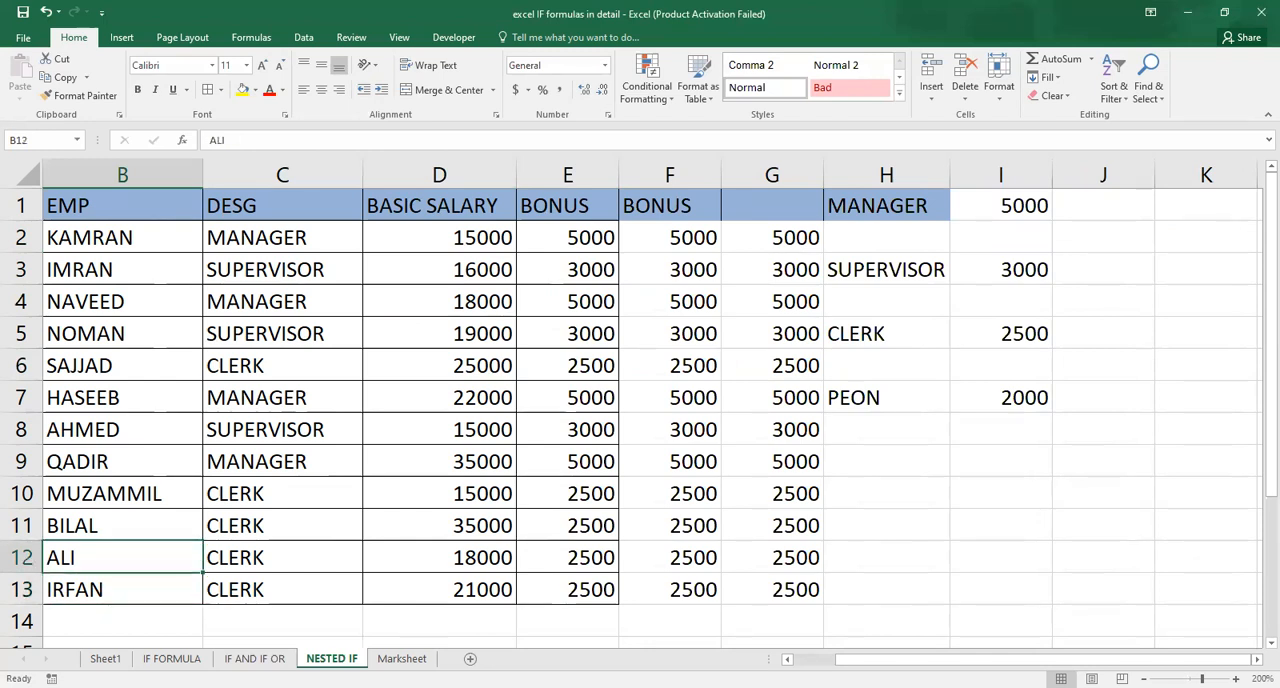
key(Right)
key(Right)
key(Right)
key(Right)
key(Right)
key(Right)
key(Right)
key(Right)
key(Right)
key(Right)
key(Right)
key(Right)
key(Right)
key(Right)
key(Right)
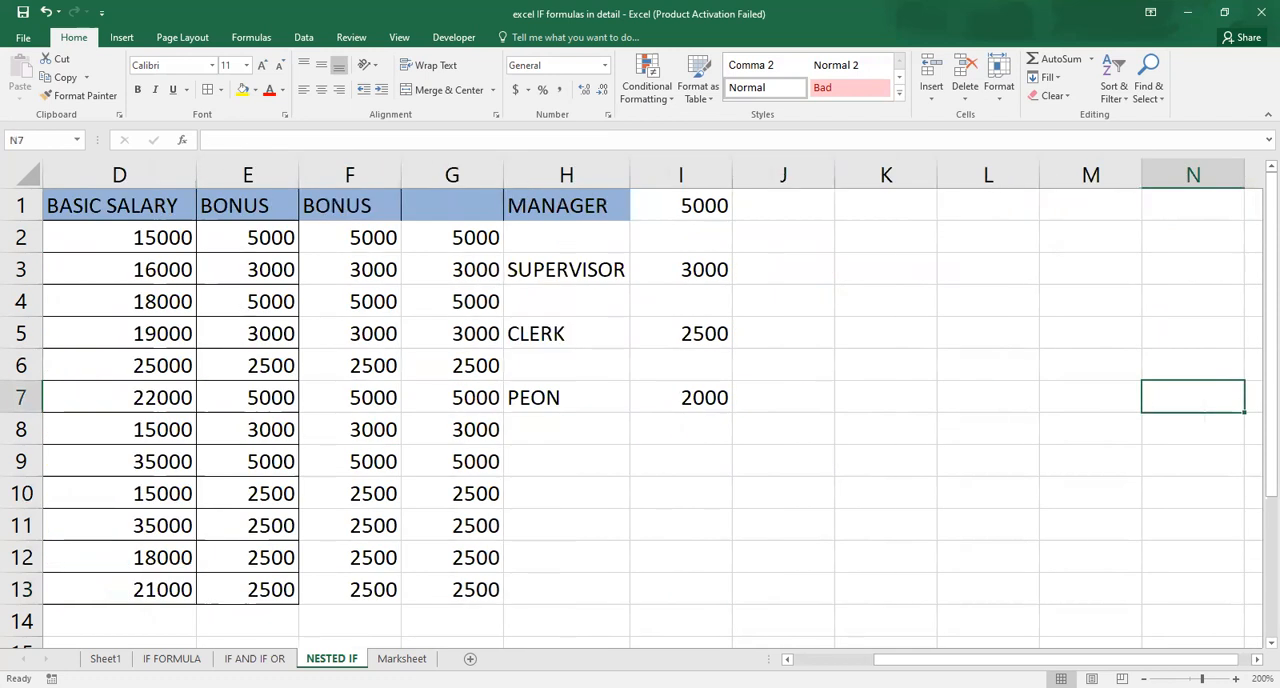
key(Left)
key(Left)
key(Left)
key(Left)
key(Left)
key(Left)
key(Left)
key(Left)
key(Left)
key(Left)
key(Left)
key(Left)
key(Left)
key(Left)
key(Left)
key(Left)
key(Up)
key(Up)
key(Up)
key(Up)
key(Up)
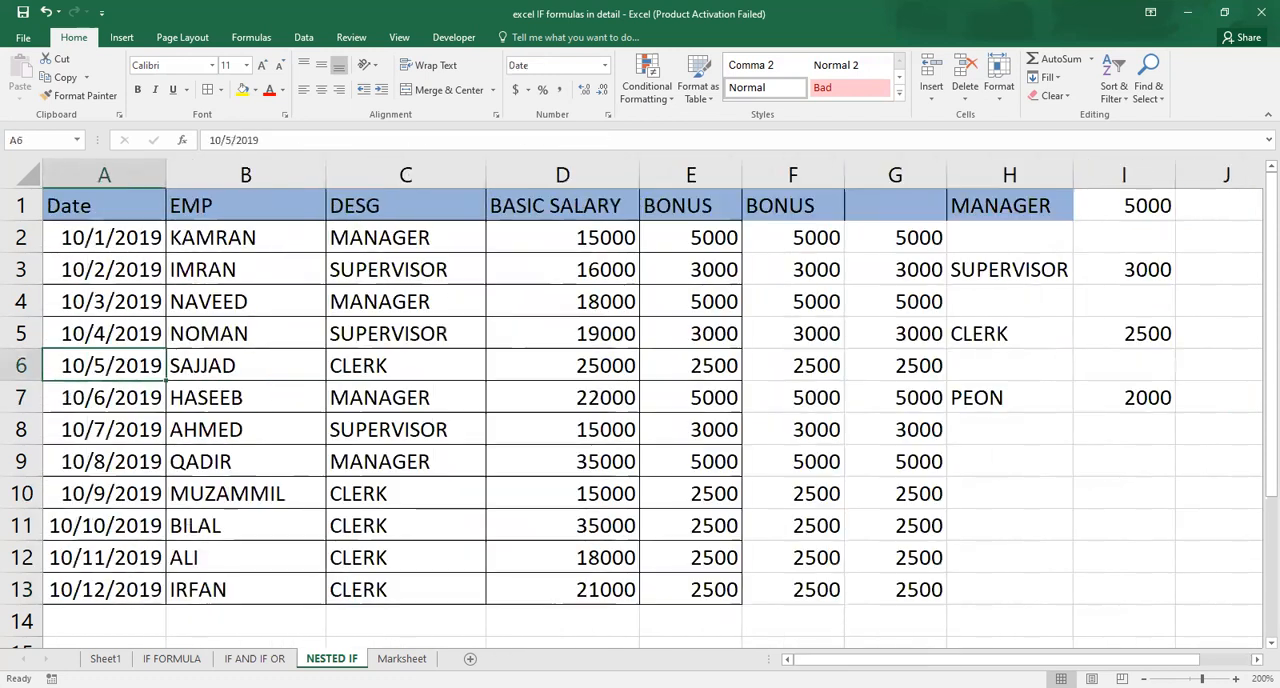
key(Right)
key(Right)
key(Right)
key(Right)
key(Right)
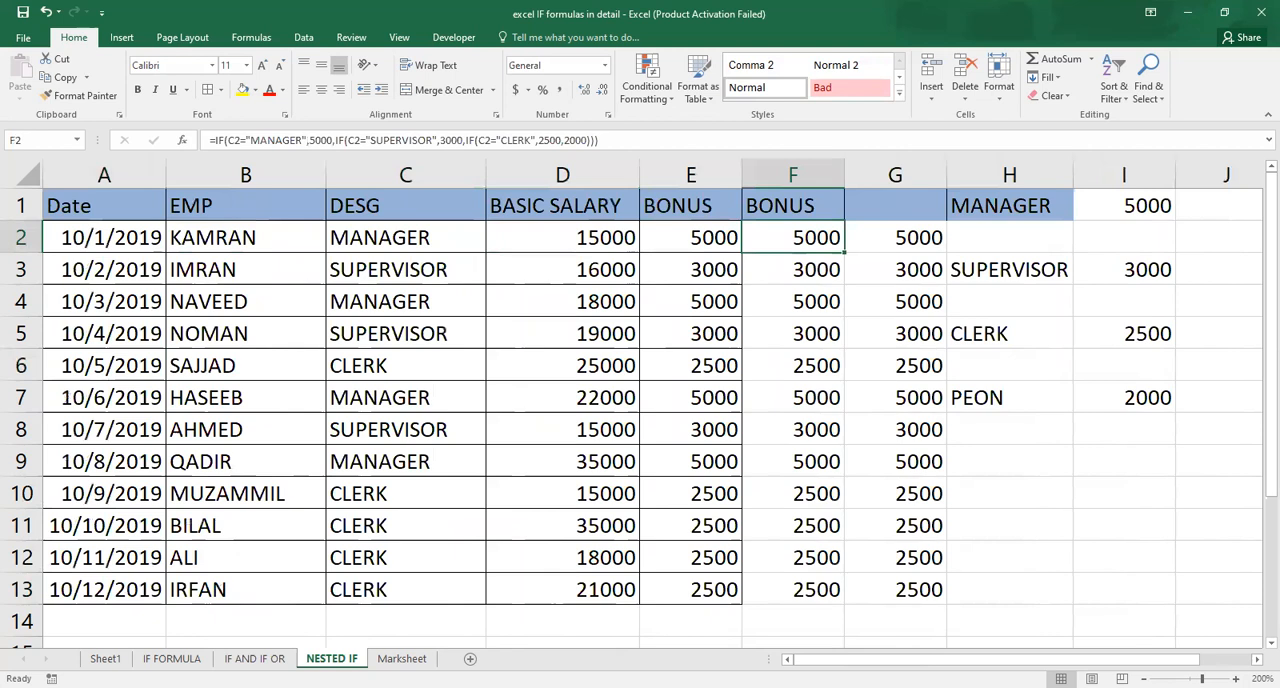
Examine the designation bonus amounts in H1:I7 and the nested IF formula in F2.
key(Down)
key(Right)
key(Right)
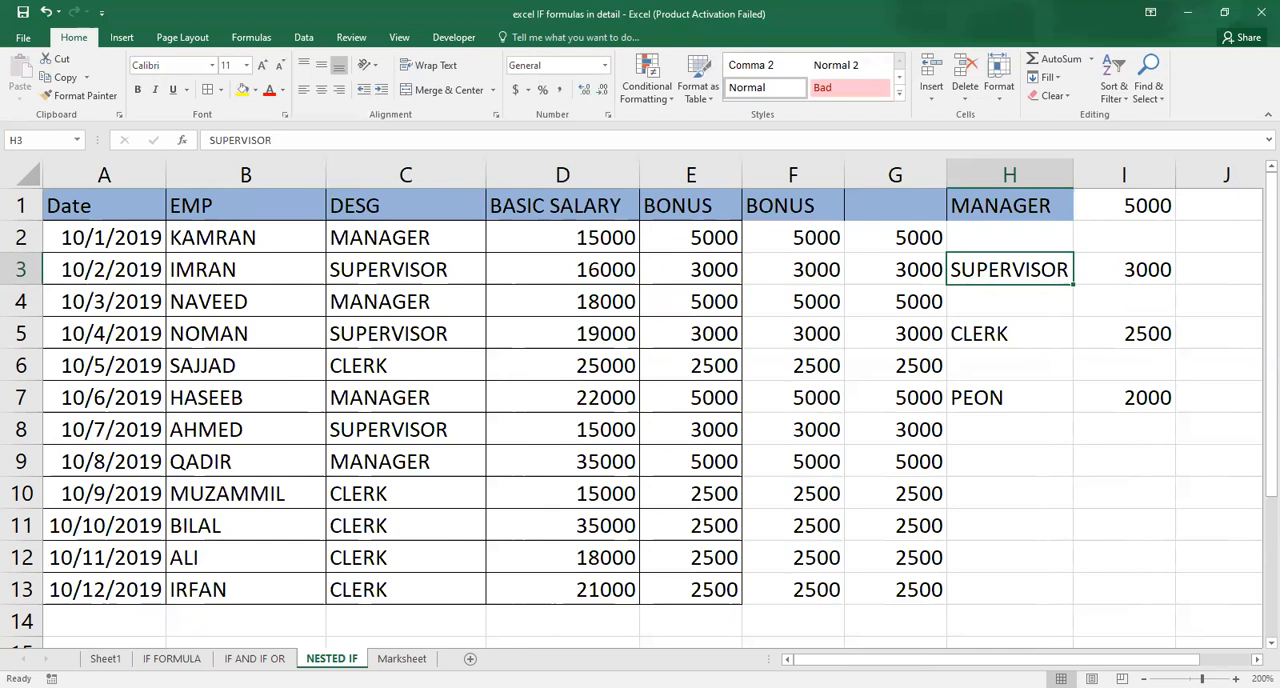
key(Up)
key(Left)
key(Left)
key(Left)
key(Left)
key(Left)
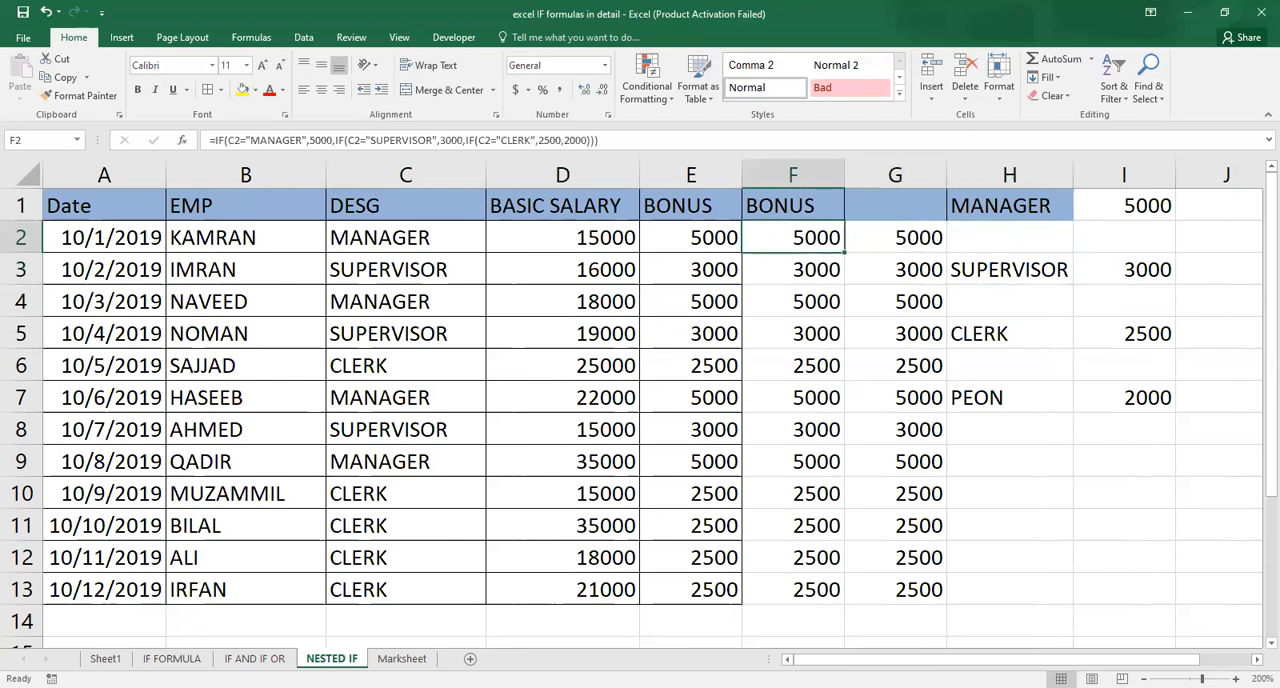
Open the nested IF formula in E2 for editing and leave it unchanged.
key(Right)
key(Right)
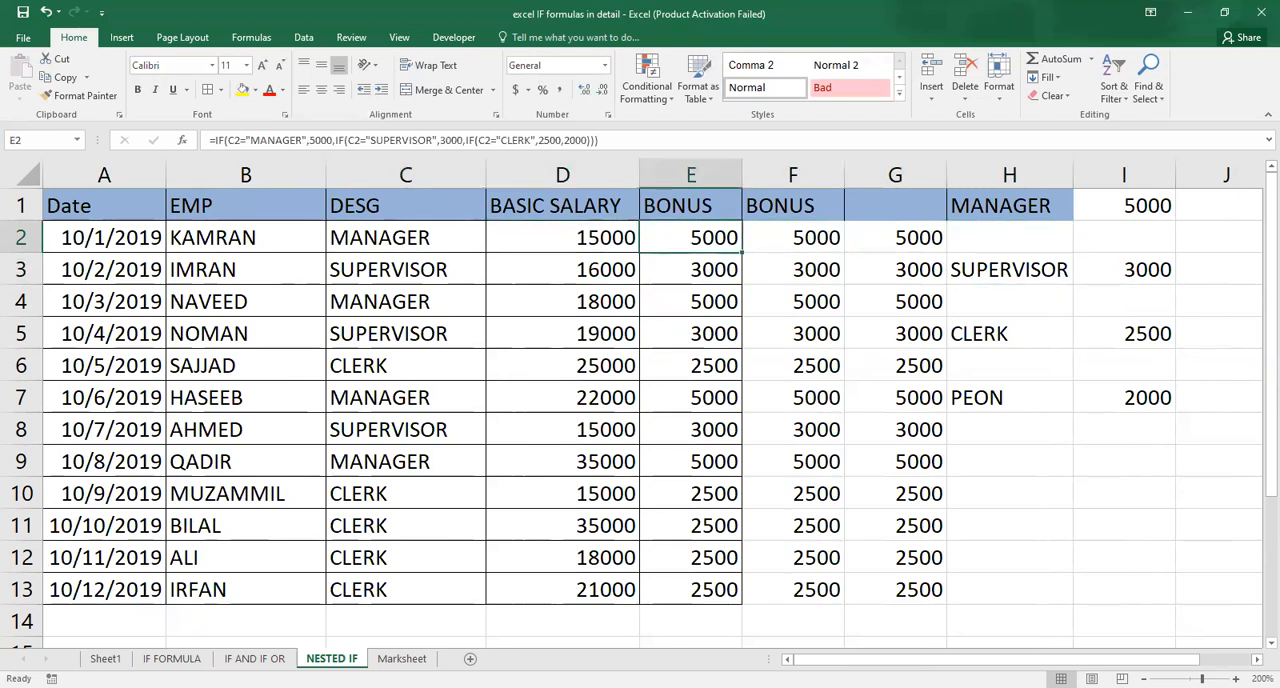
key(F2)
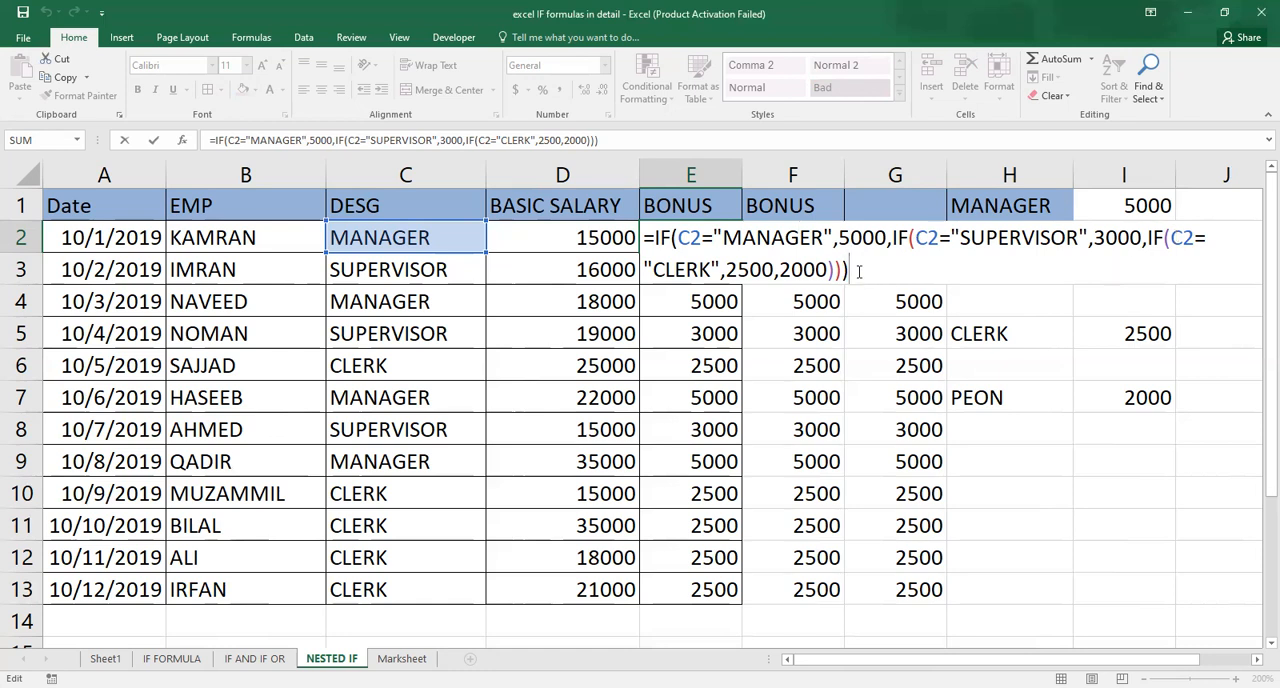
key(Return)
key(Return)
Step down the BONUS column comparing each nested IF result with the employee's designation.
key(Up)
key(Up)
key(Left)
key(Right)
key(Right)
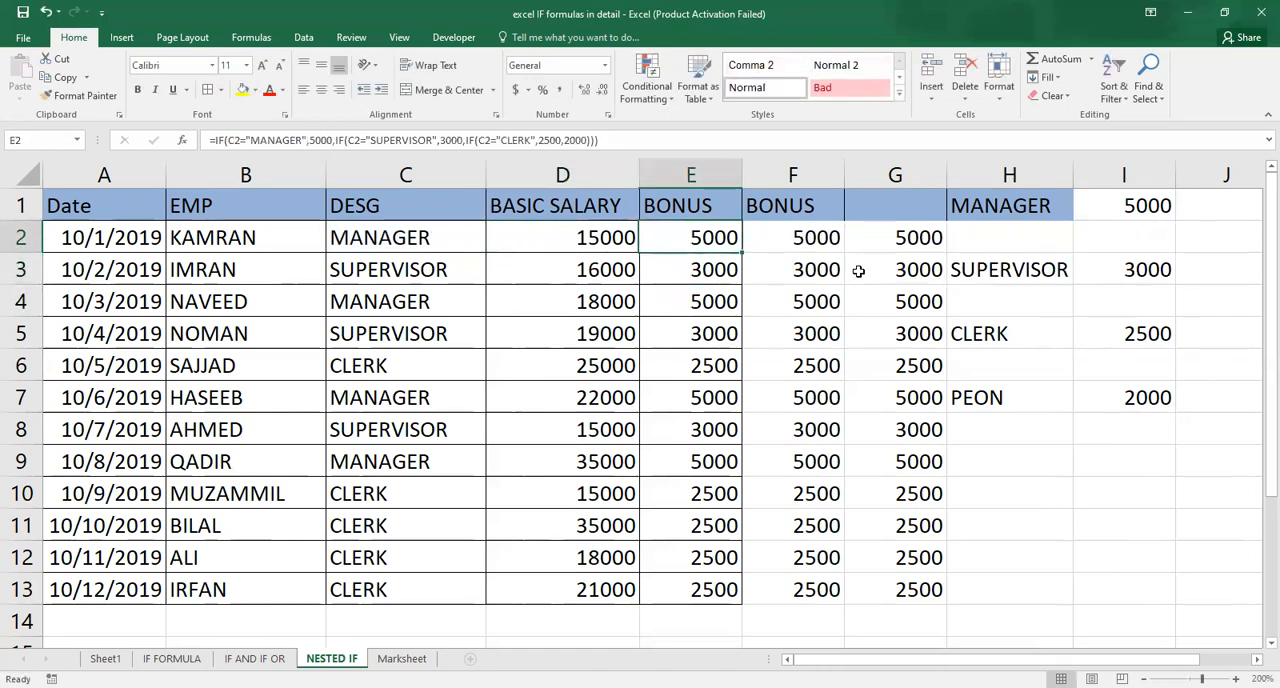
key(Left)
key(Left)
key(Left)
key(Left)
key(Right)
key(Right)
key(Right)
key(Left)
key(Down)
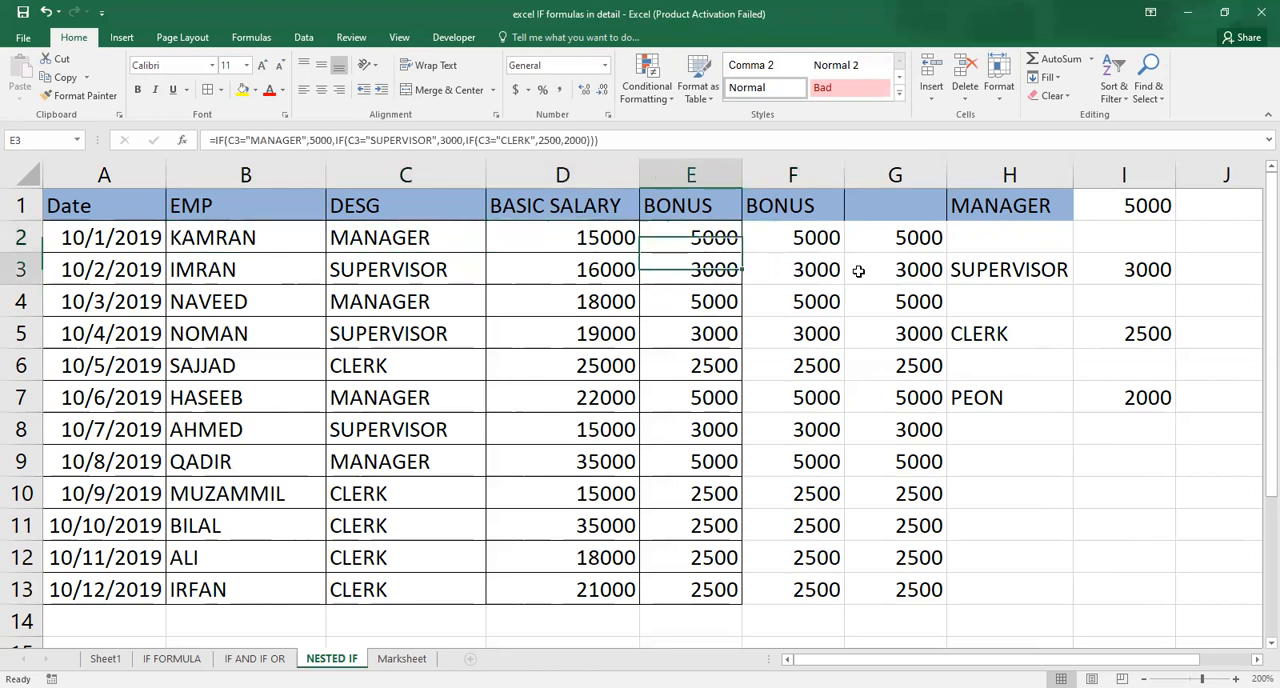
key(Down)
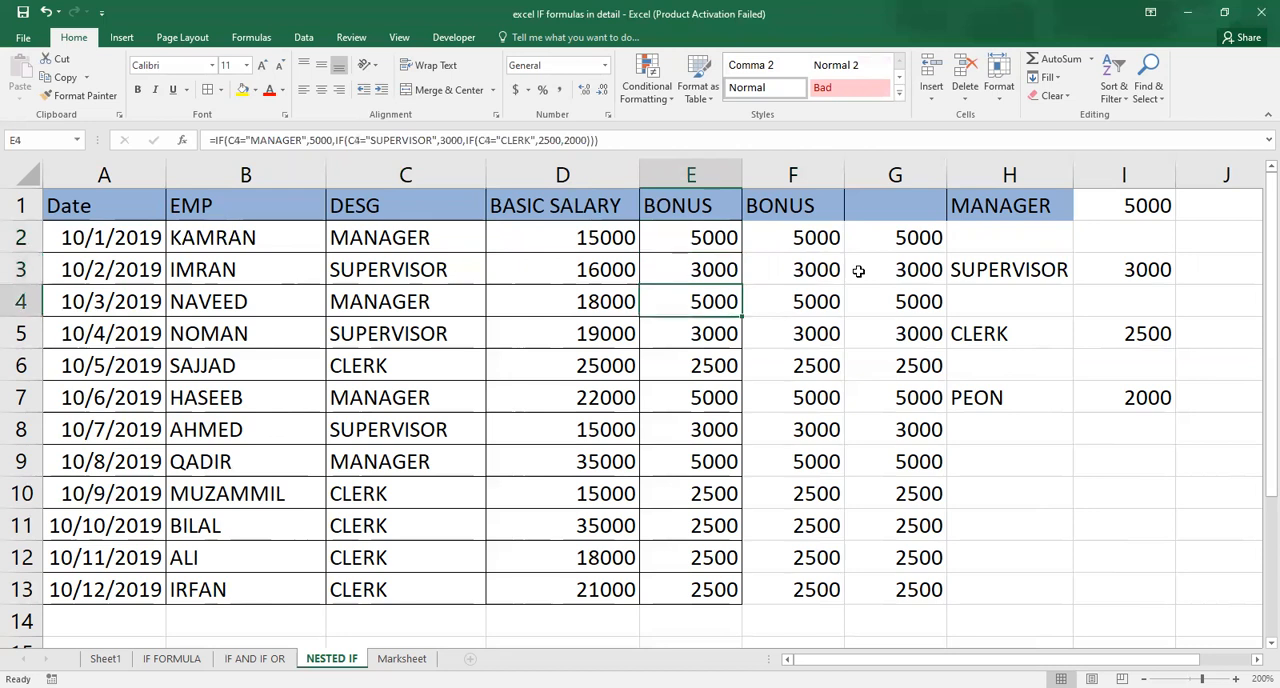
key(Down)
key(Down)
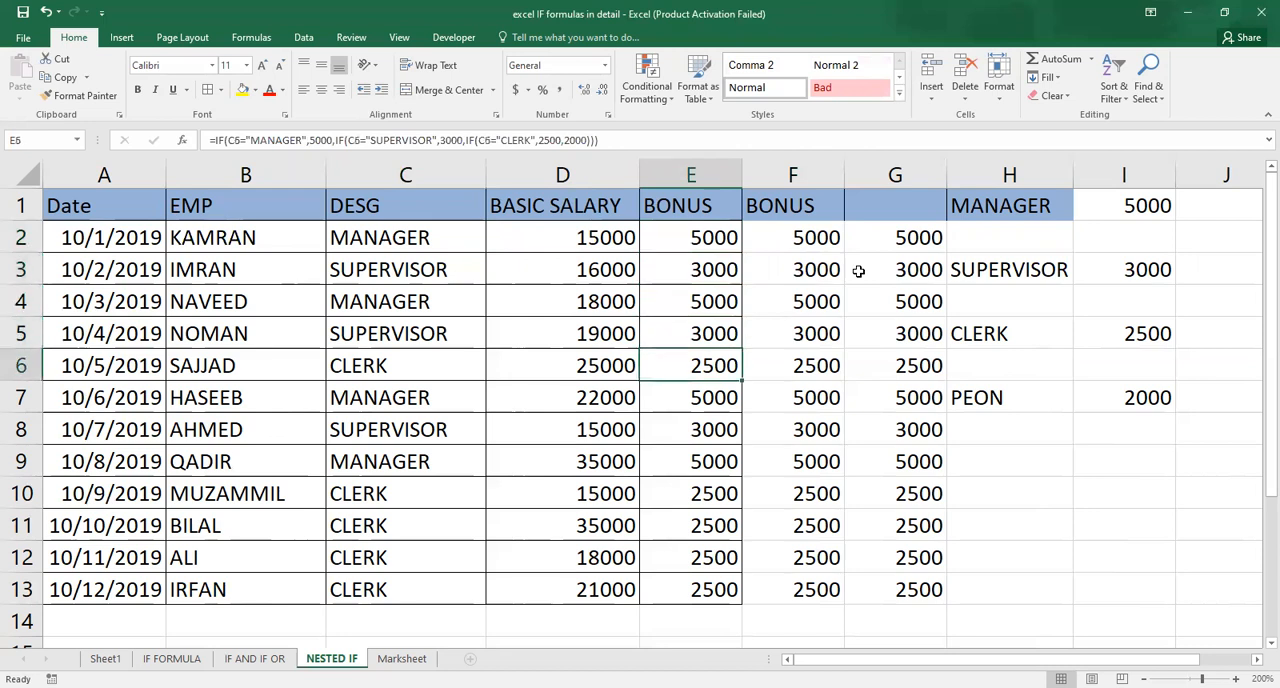
Change the designation in C7 to PEON and check the recalculated bonus in row 7.
key(Left)
key(Left)
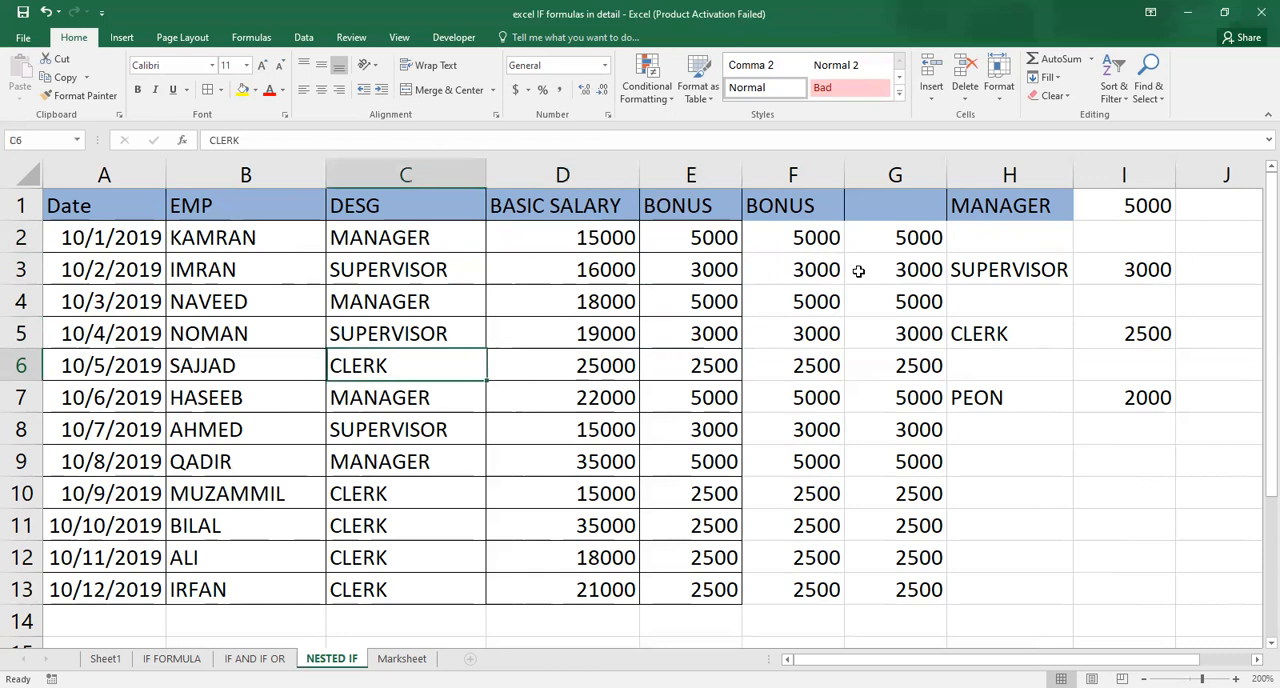
key(Down)
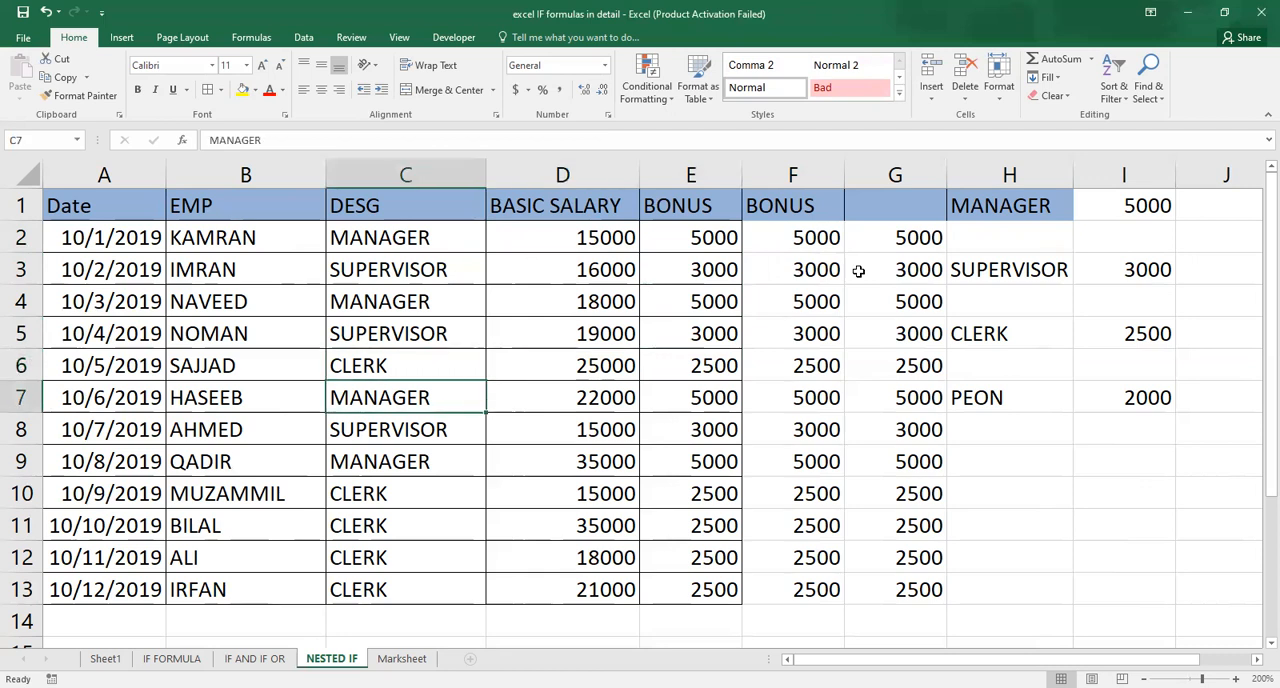
text(PEON)
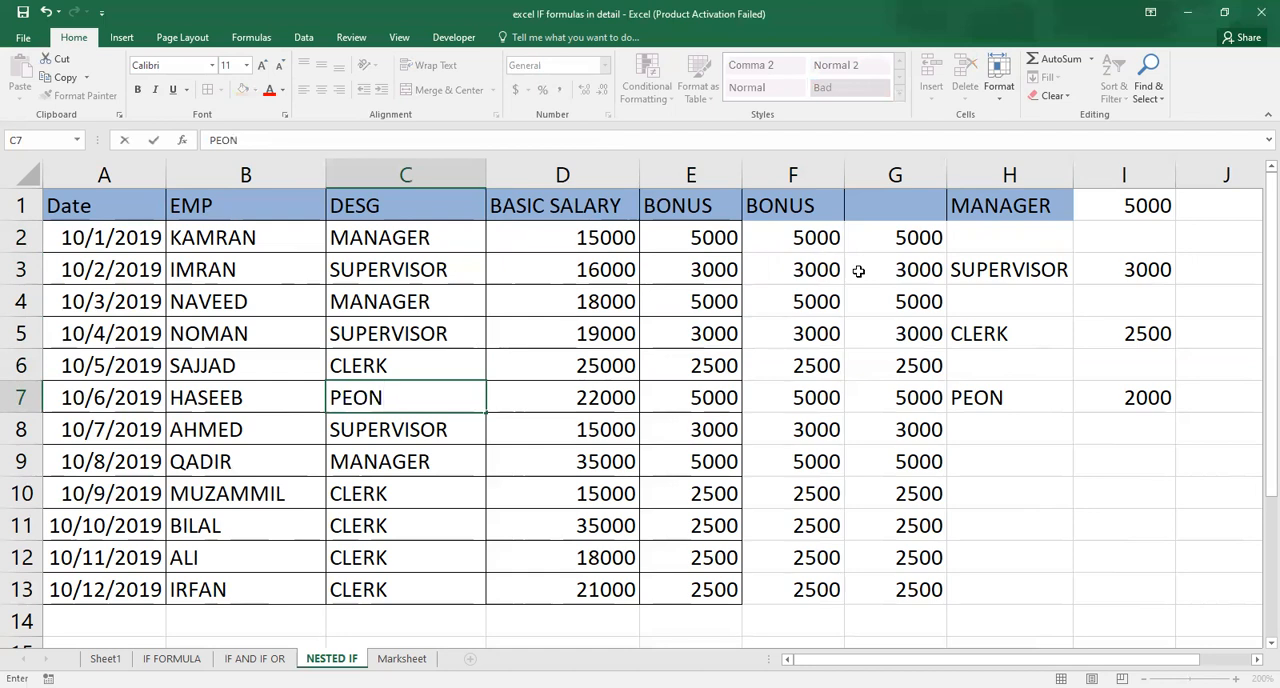
key(Right)
key(Right)
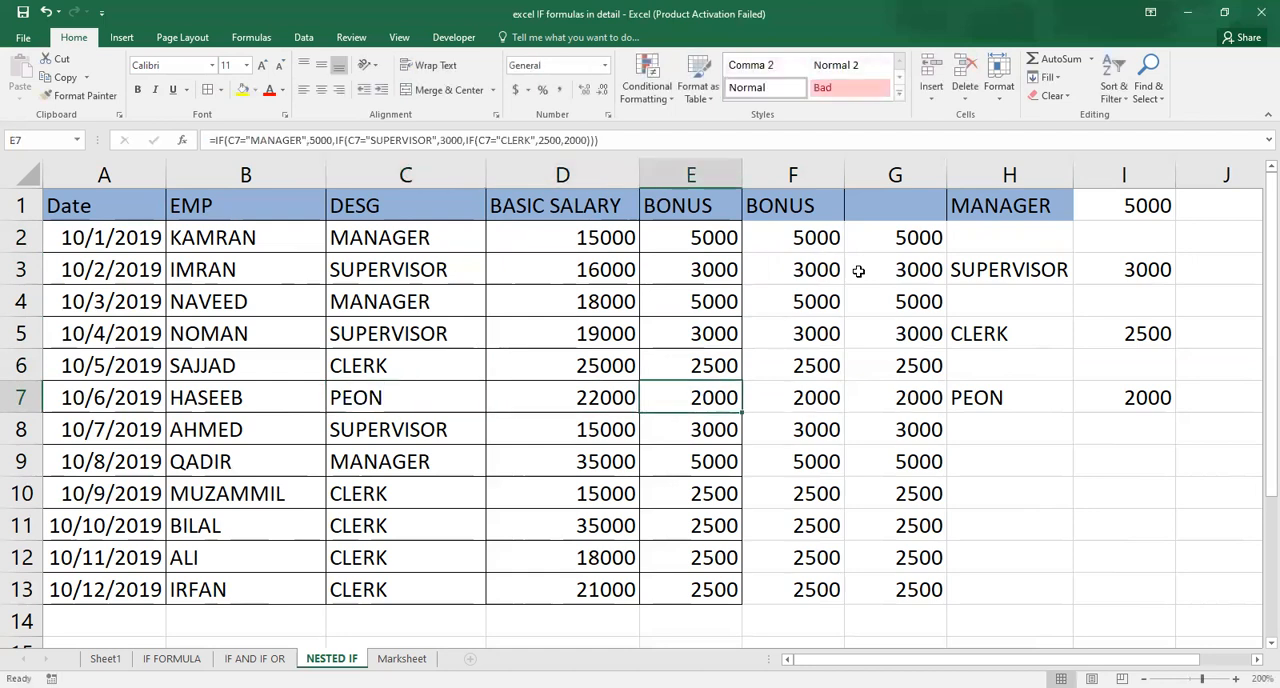
key(Left)
key(Left)
key(Right)
key(Right)
key(Left)
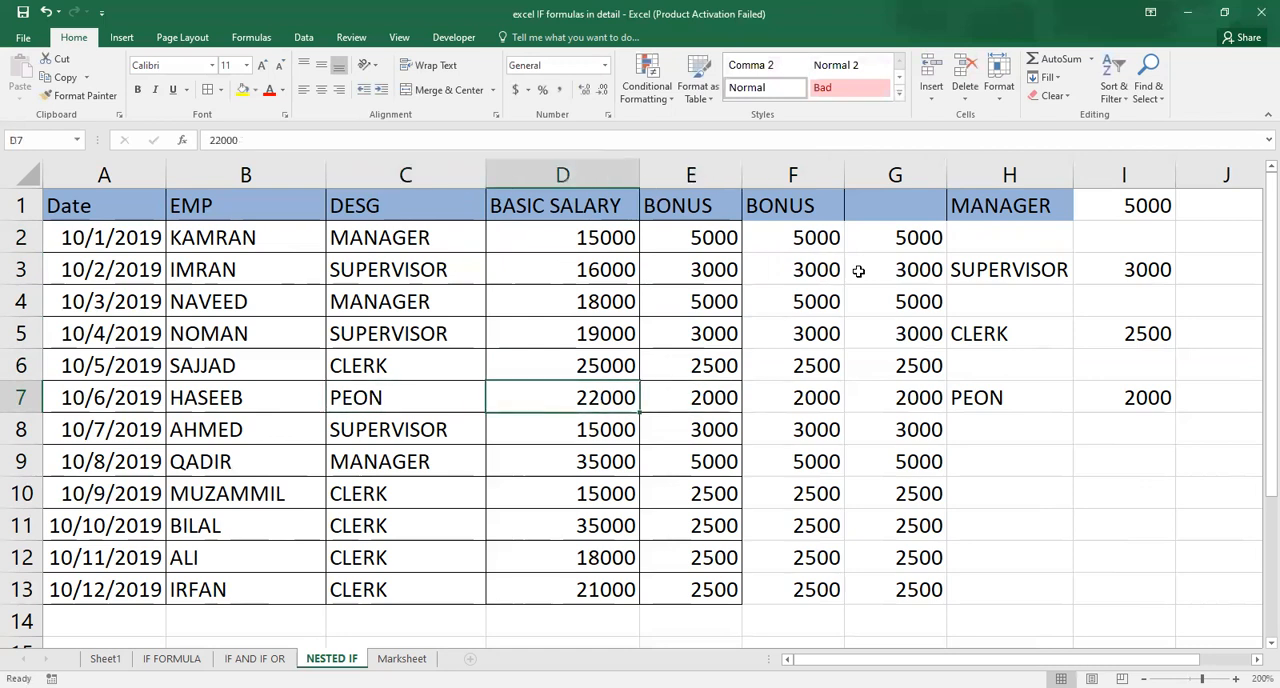
Change the designation in C2 to SUPERVISOR and check the bonus in E2.
key(Up)
key(Up)
key(Up)
key(Up)
key(Up)
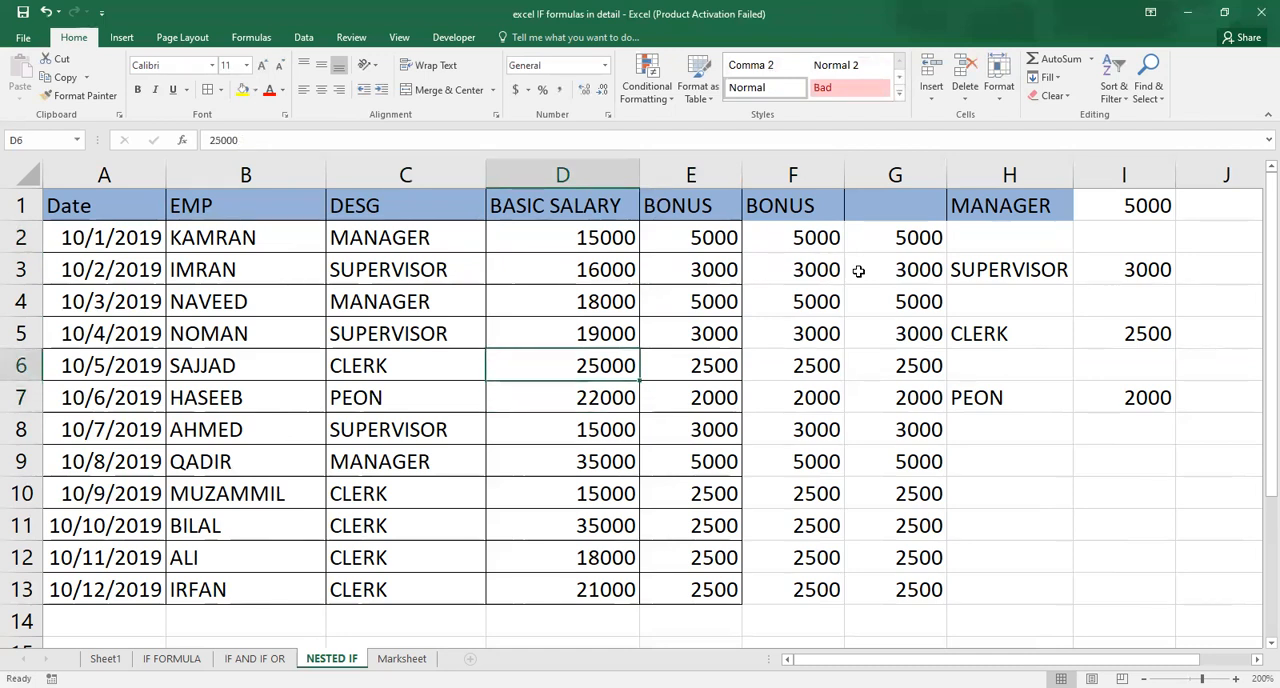
key(Left)
text(SU)
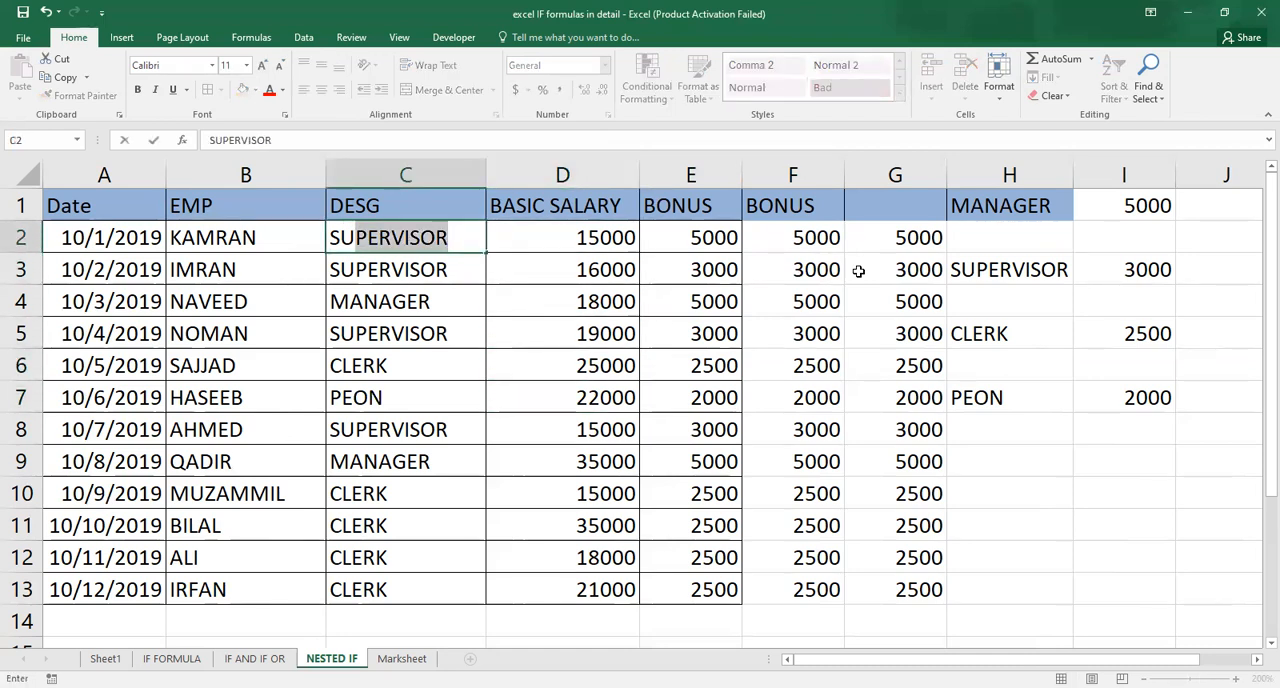
key(ctrl+Return)
key(Right)
key(Right)
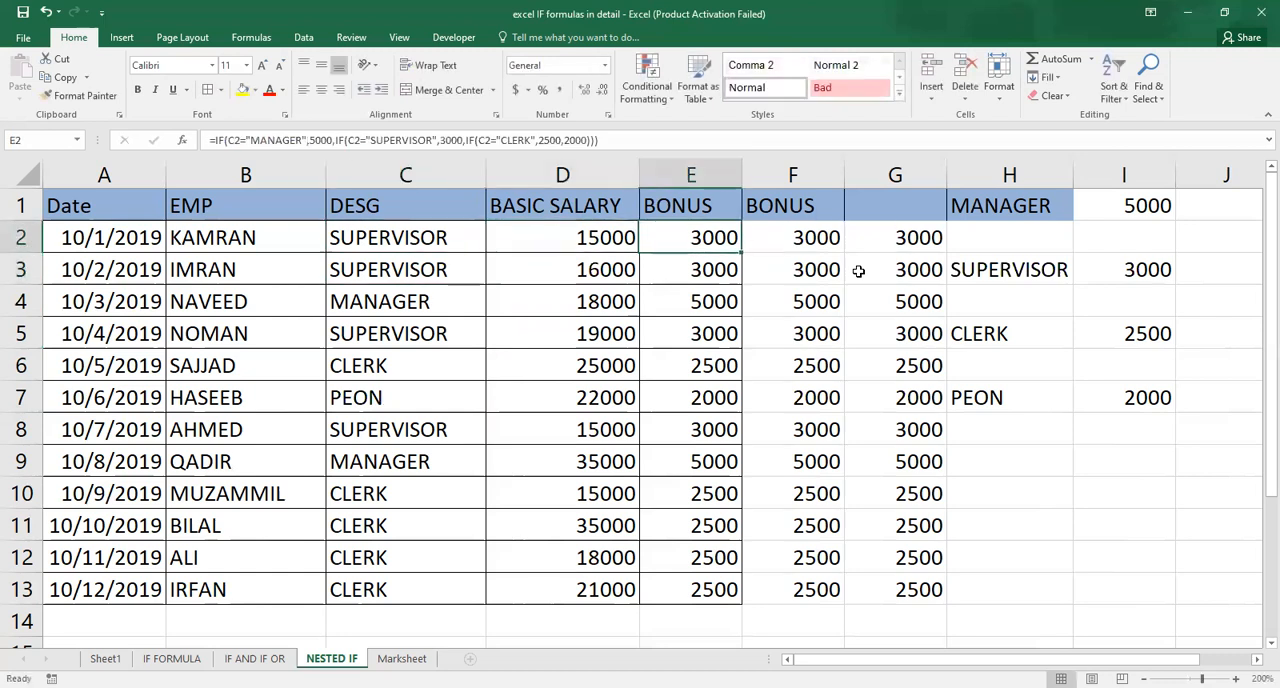
Set the designation in C2 back to MANAGER.
key(Left)
key(Left)
text(MANAGER)
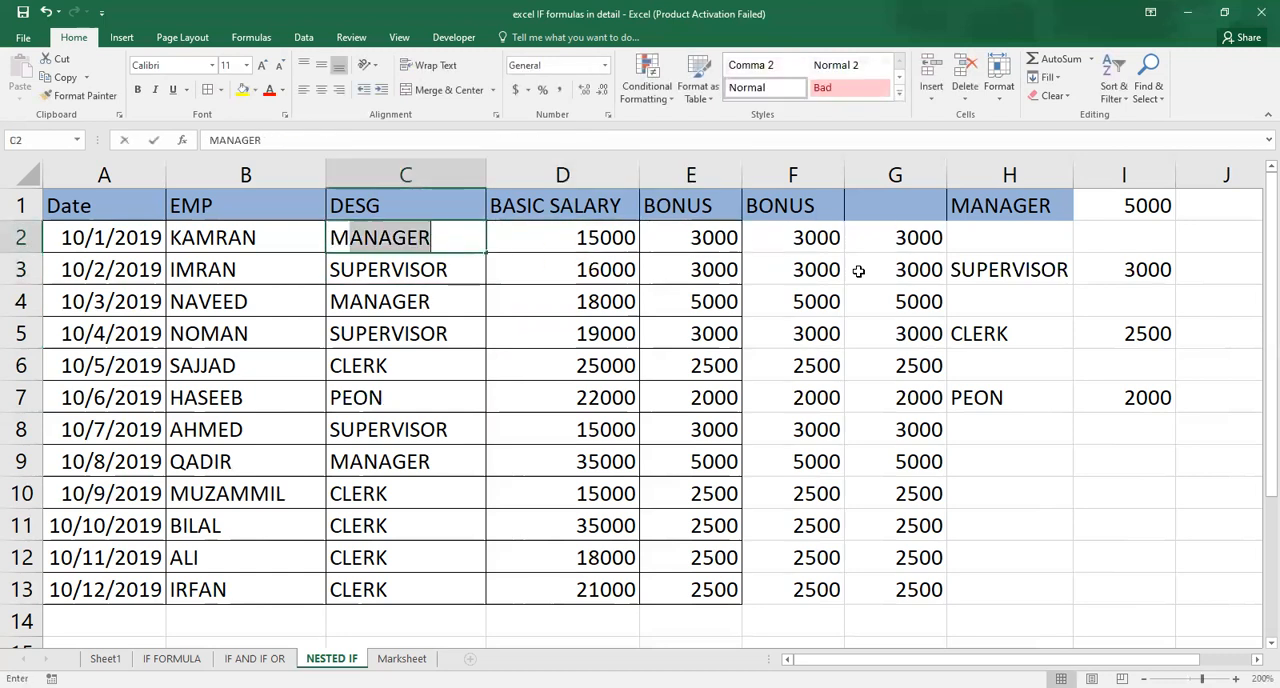
key(Tab)
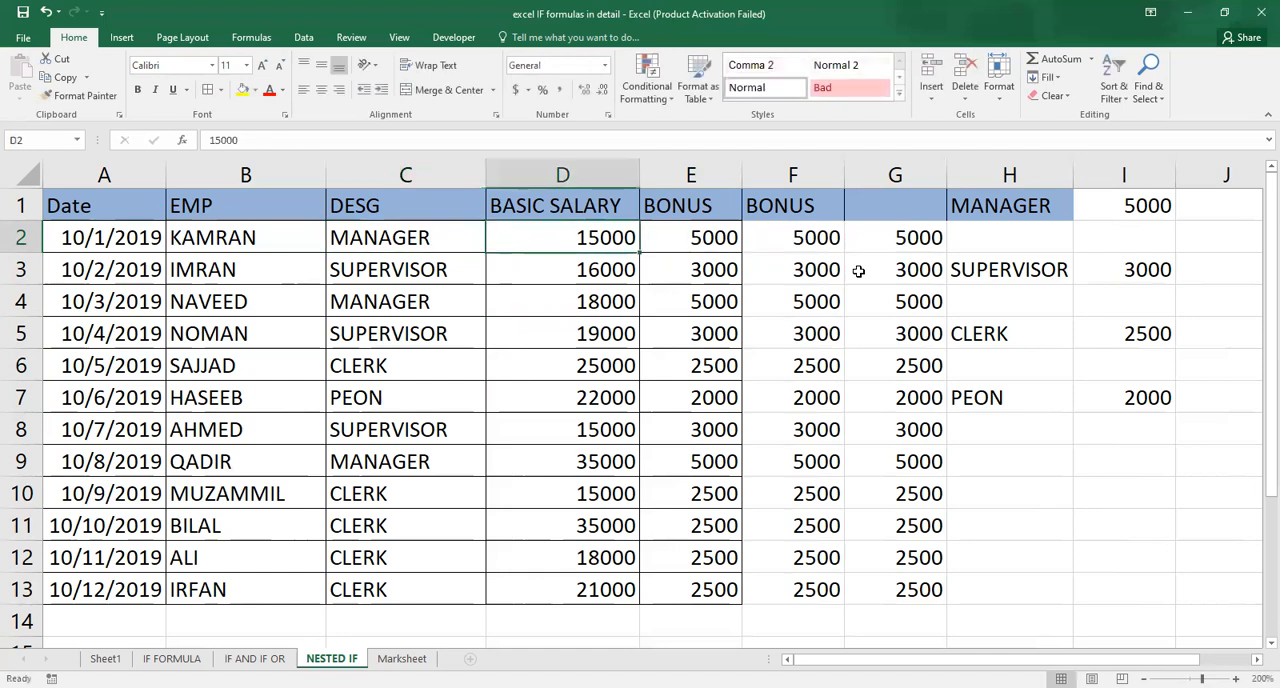